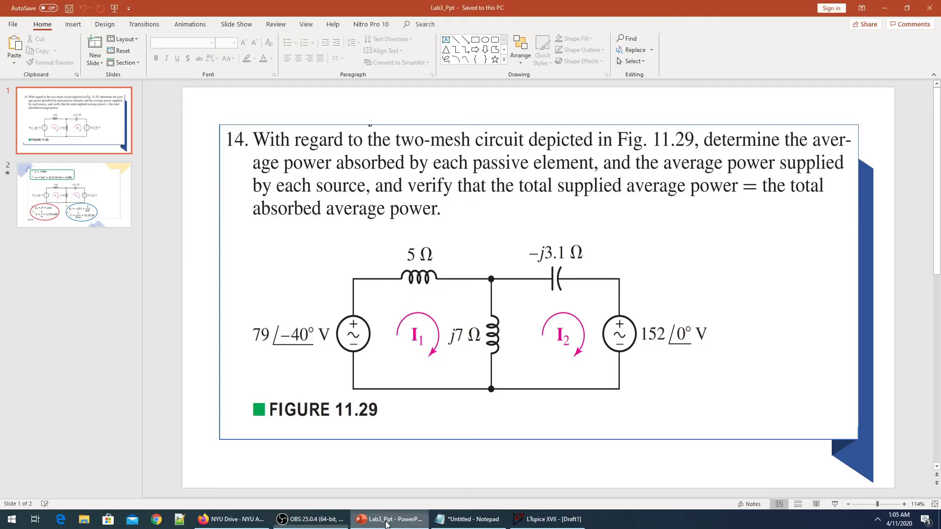
Step: Present the slides as a slide show, ending on slide 2 with f = 1 kHz, L = 1.115 mH, C = 51.37 µF
click(835, 505)
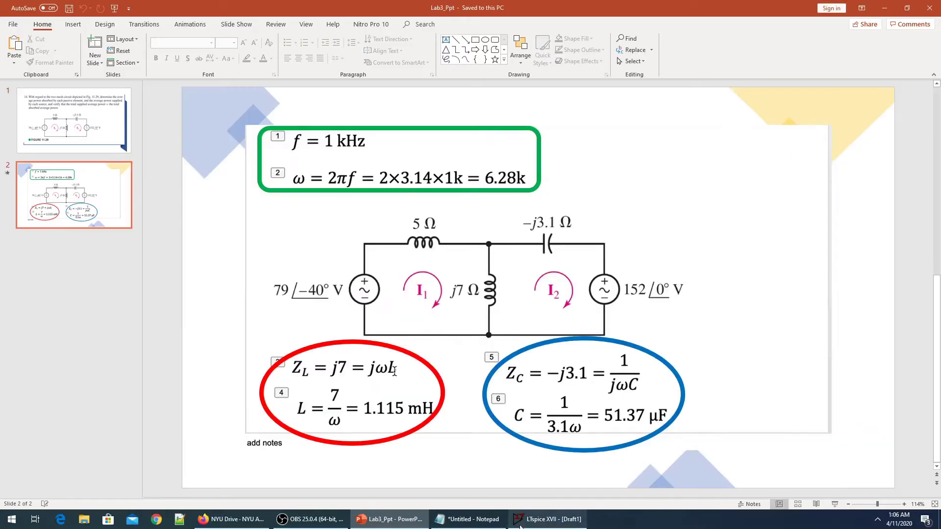
Step: Check the slide's calculations and set inductor L1 to 1.115m
click(551, 519)
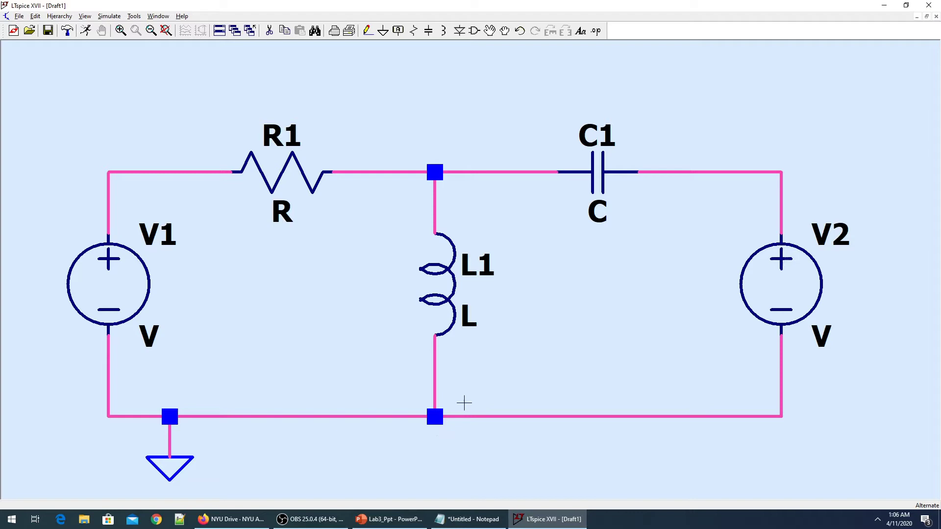
click(403, 520)
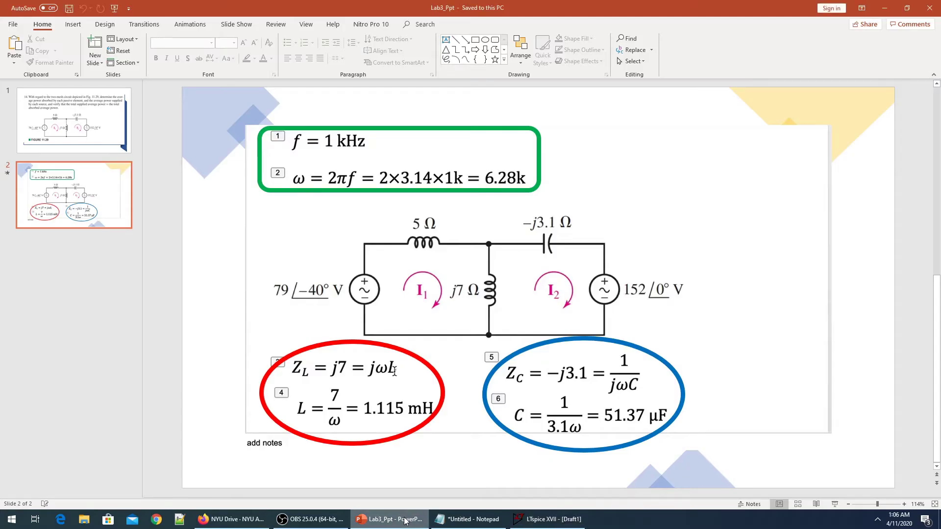
click(404, 521)
right_click(454, 308)
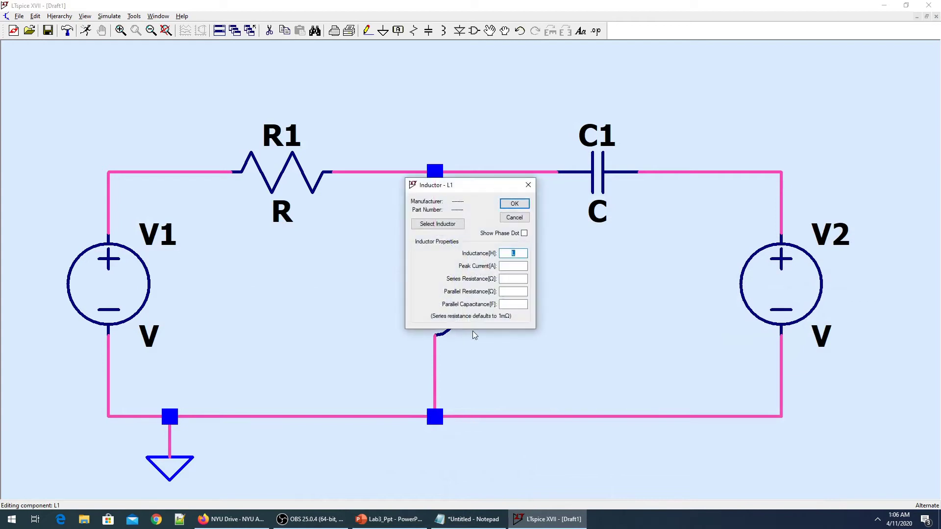
text(1.115m)
key(Return)
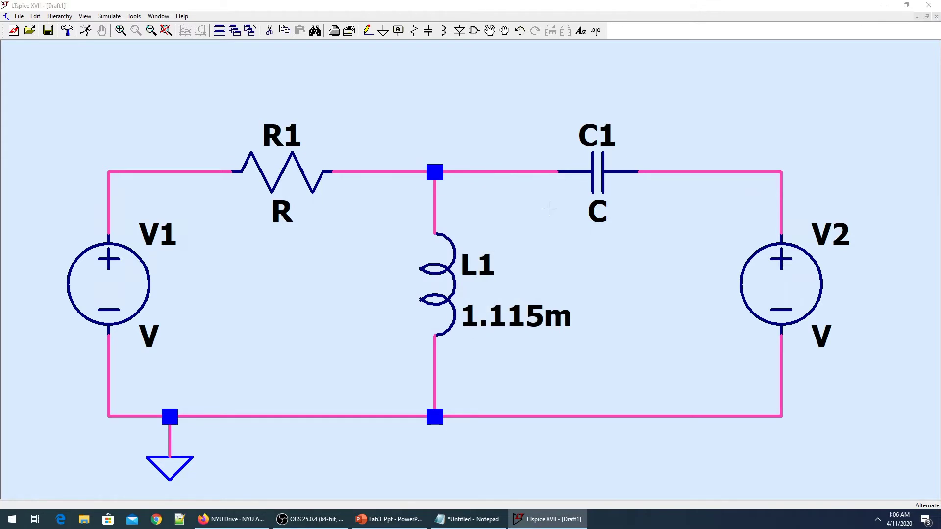
Step: Set capacitor C1 to 51.37µ, correcting the mistyped 21.37u
key(alt+Tab)
key(alt+Tab)
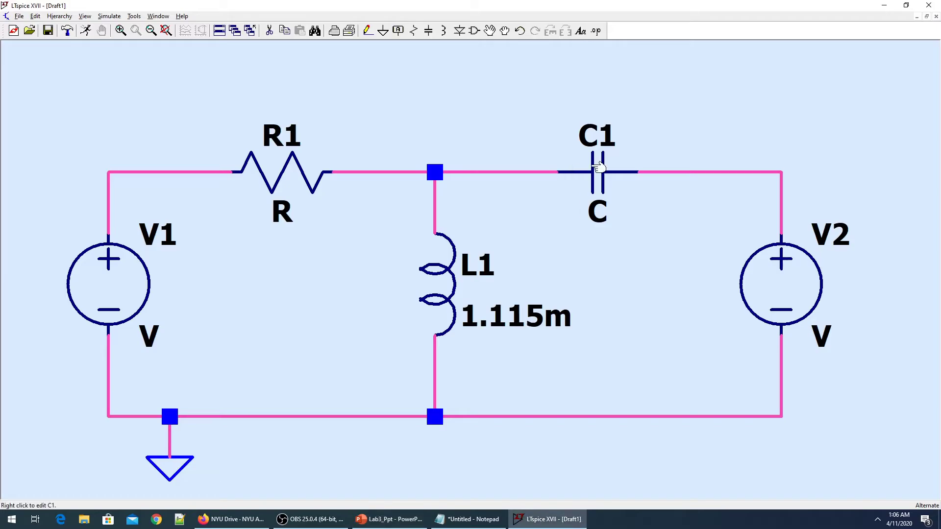
right_click(606, 173)
text(21)
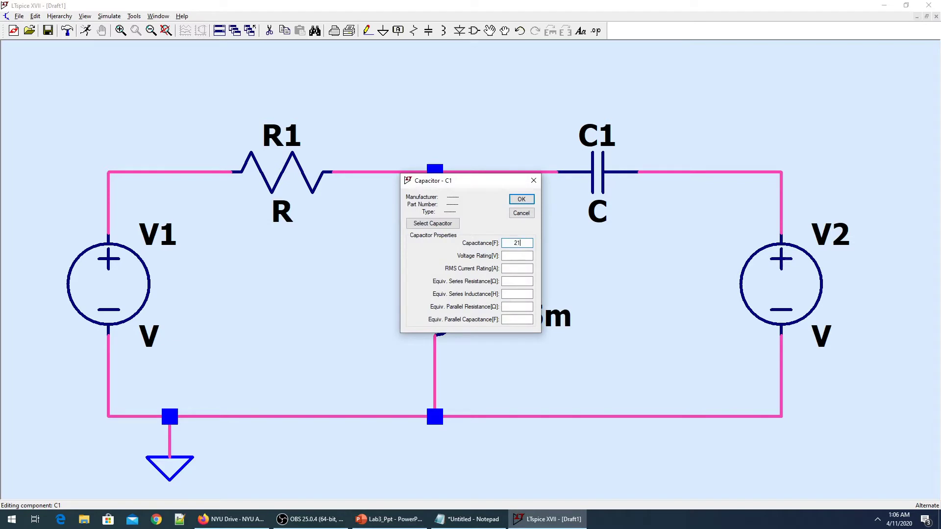
text(.37u)
key(Return)
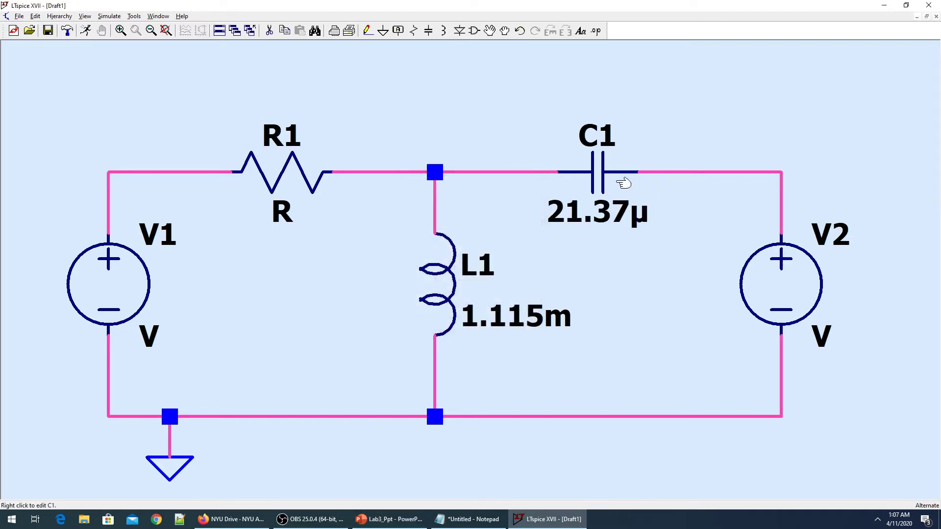
right_click(595, 169)
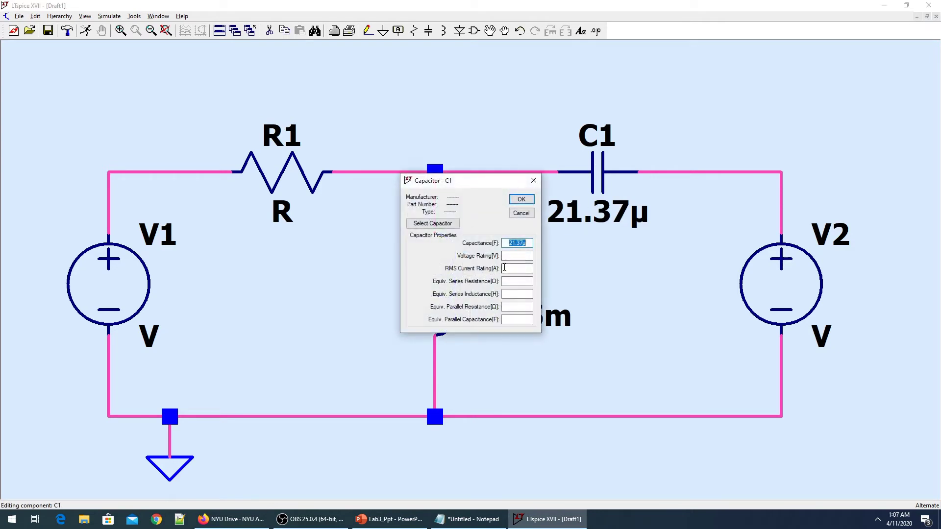
text(51.37u)
key(Return)
Step: Set resistor R1 to 5 Ω after comparing the schematic with the slide
key(alt+Tab)
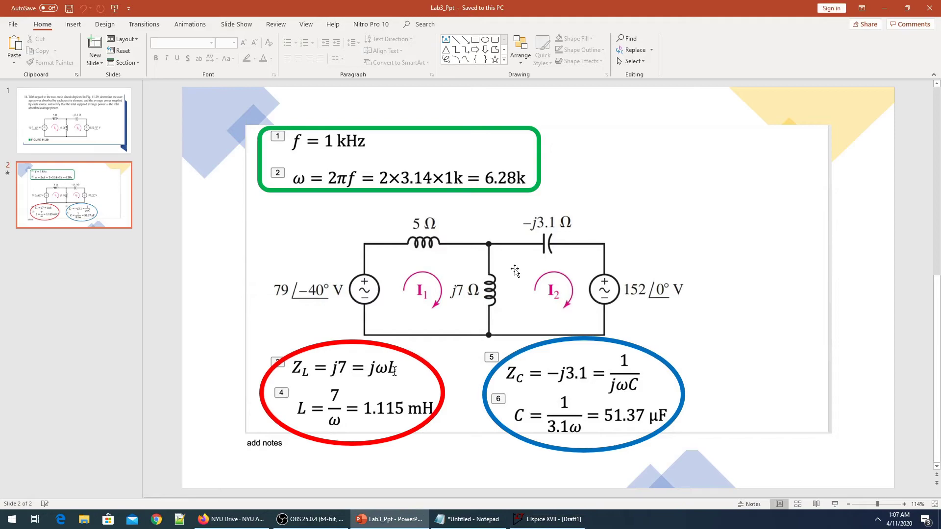
key(alt+Tab)
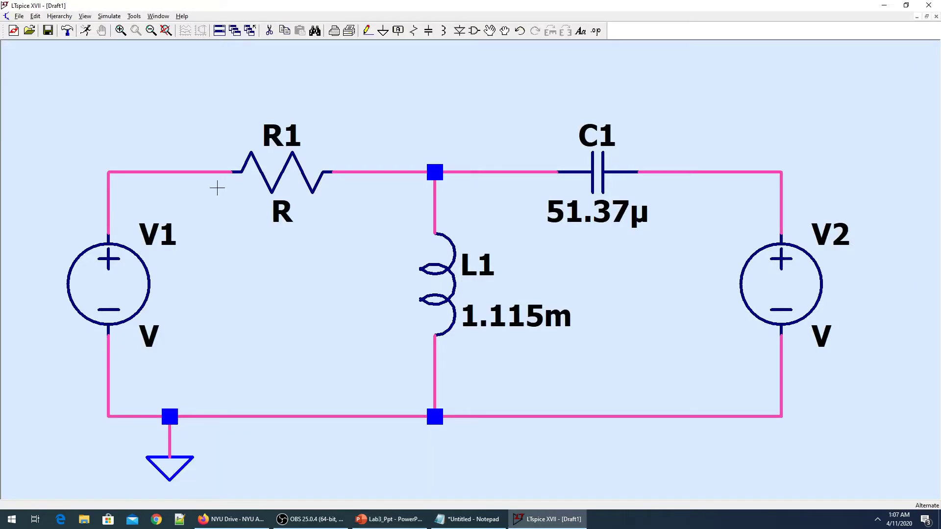
key(alt+Tab)
key(alt+Tab)
right_click(289, 173)
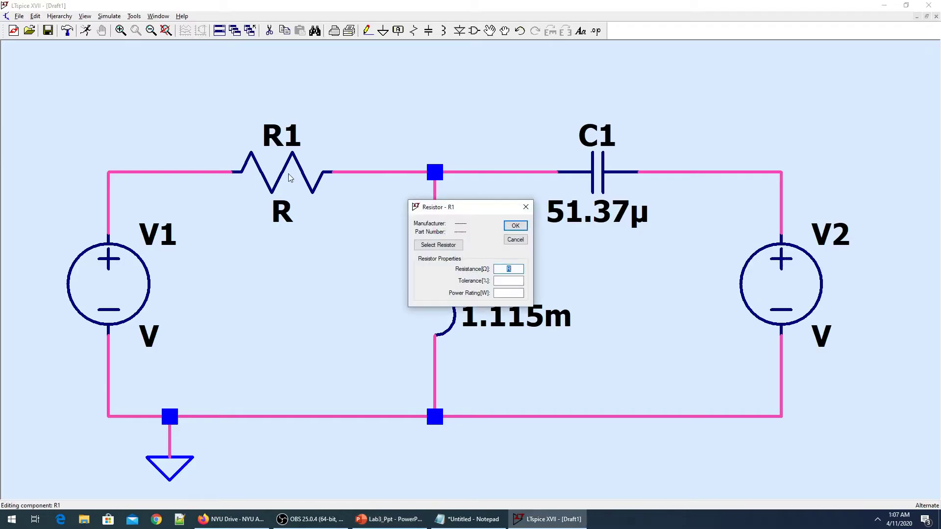
text(5)
key(Return)
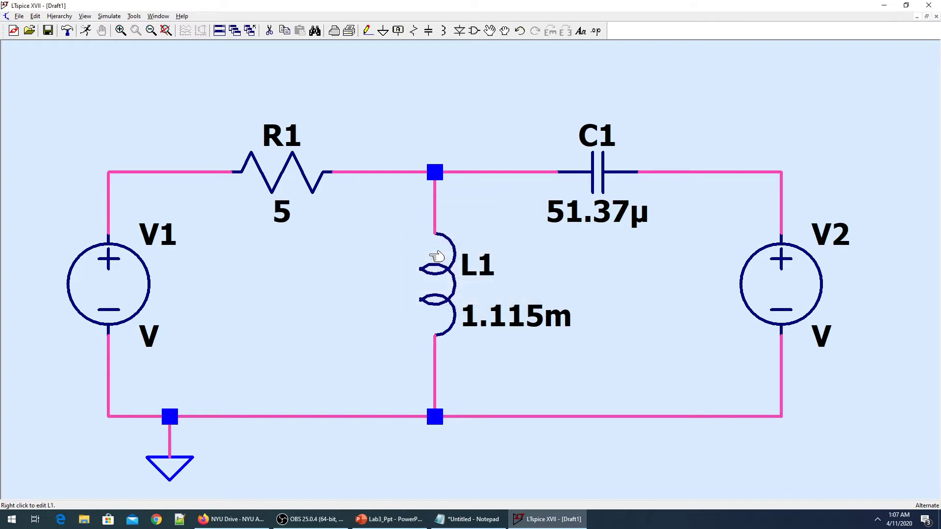
key(alt+Tab)
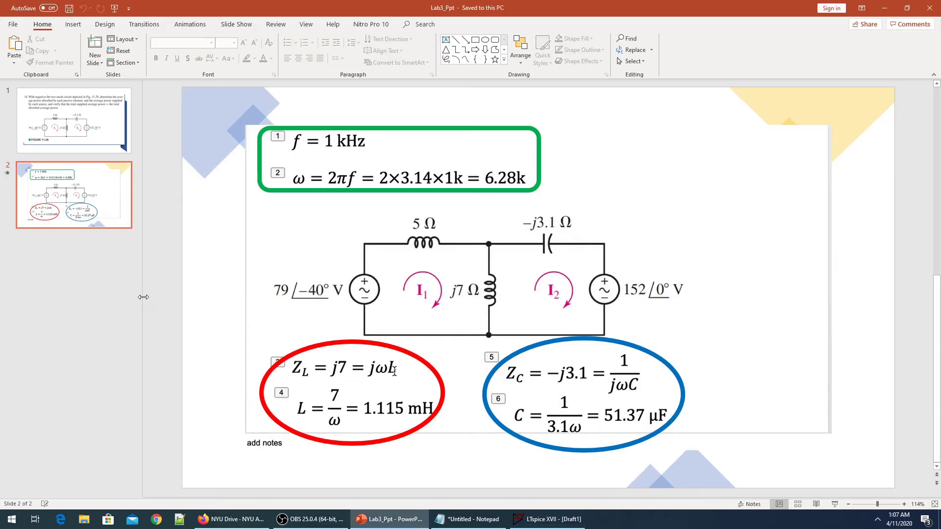
key(alt+Tab)
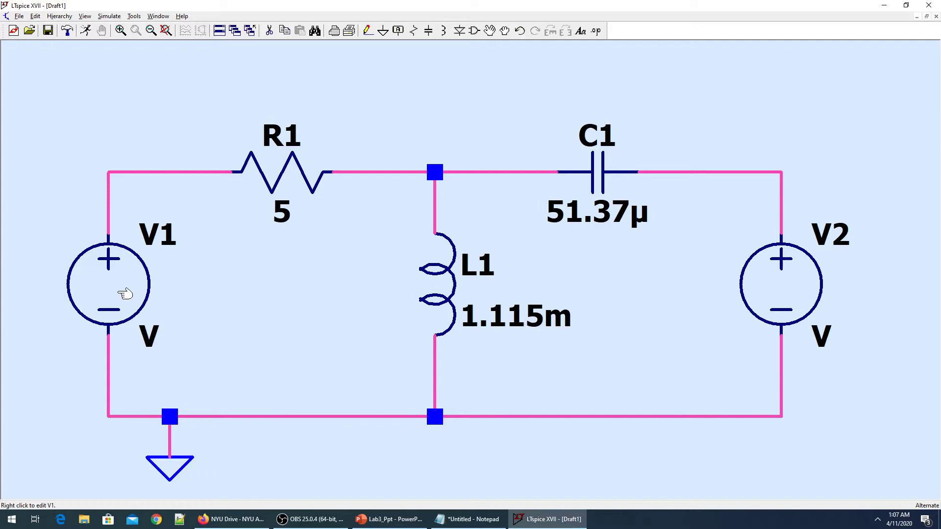
Step: Make V1 a sine source with amplitude 79, frequency 1k and phase -40
right_click(126, 297)
click(527, 272)
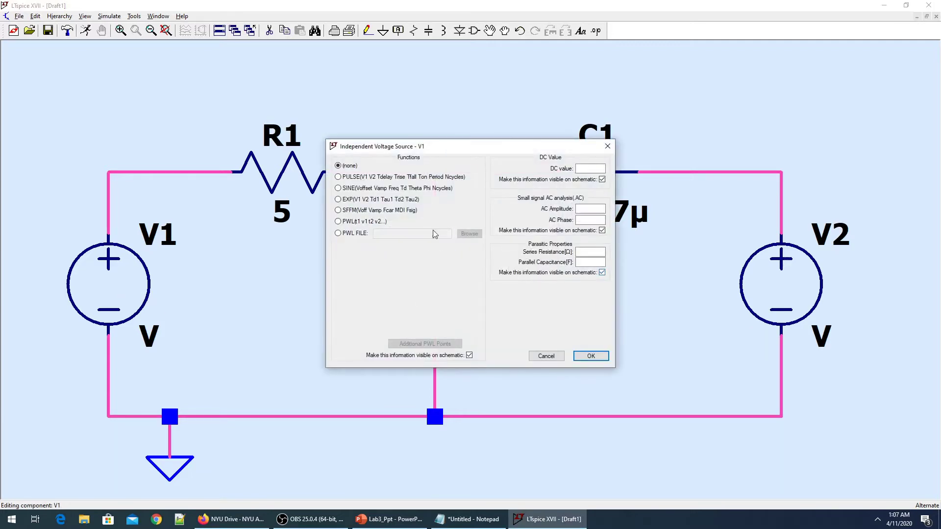
click(337, 189)
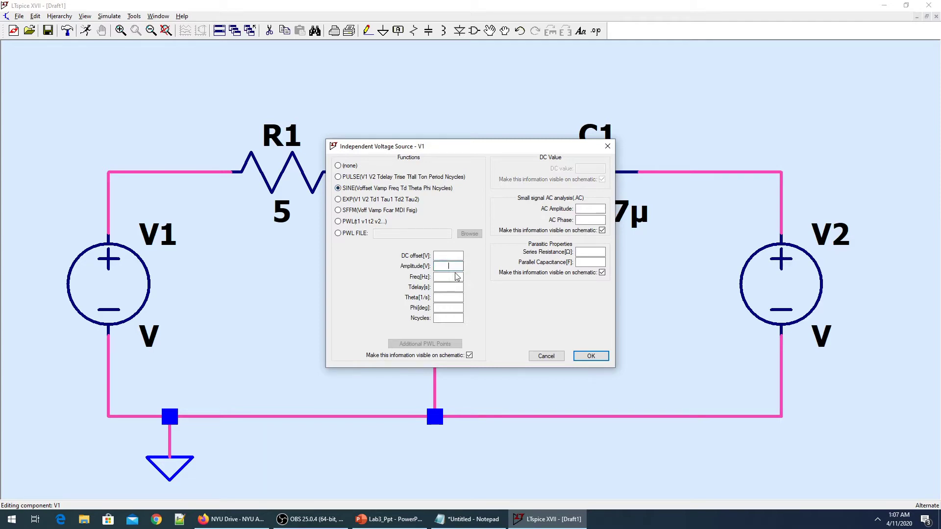
key(alt+Tab)
key(alt+Tab)
text(79)
key(Tab)
key(Tab)
key(Tab)
key(Tab)
click(448, 276)
text(1k)
click(590, 357)
Step: Make V2 a sine source with amplitude 152 and frequency 1k at 0° phase
right_click(793, 279)
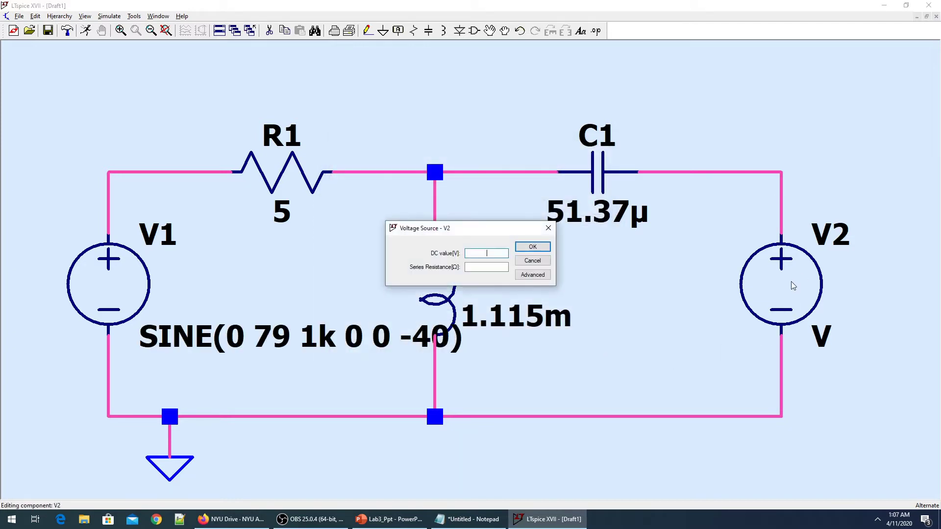
click(534, 278)
key(alt+Tab)
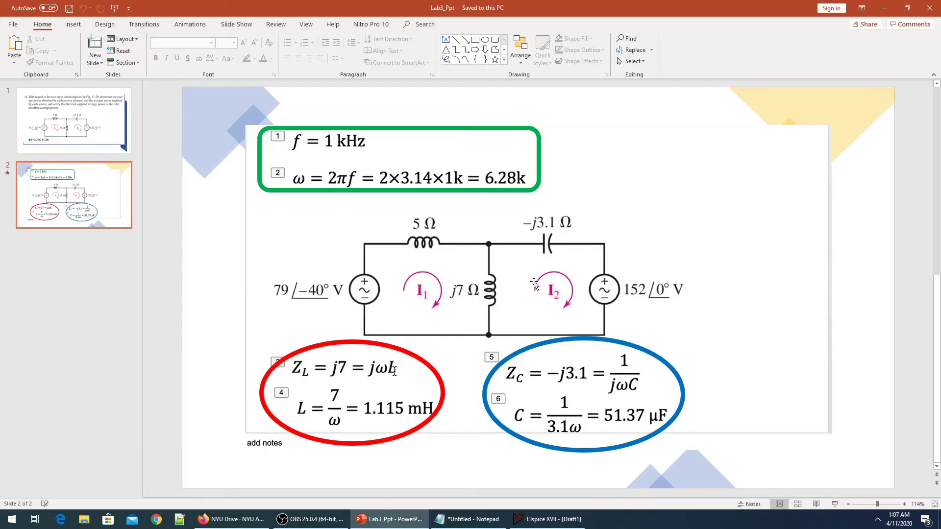
key(alt+Tab)
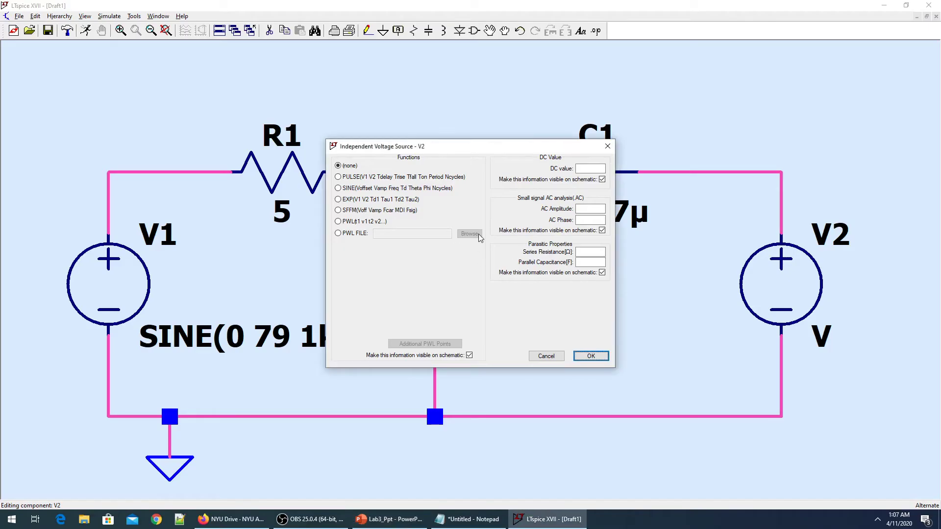
click(338, 189)
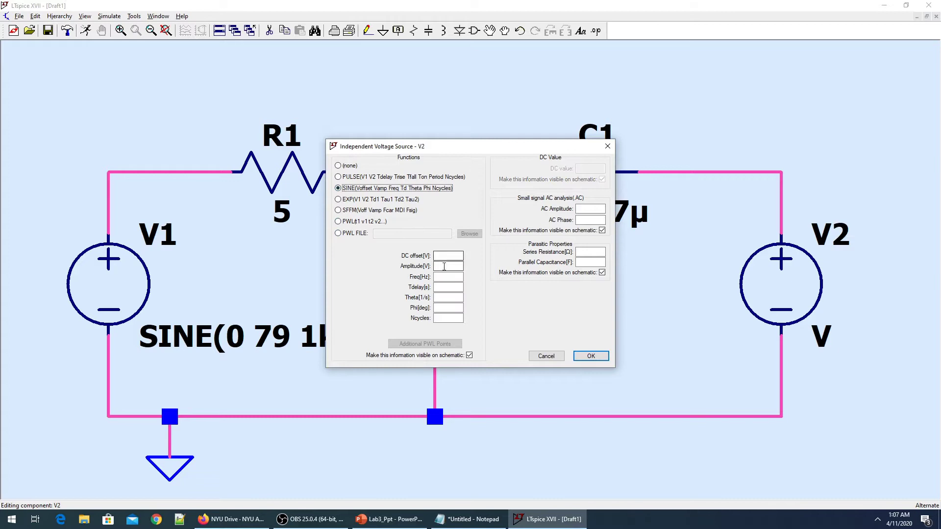
click(447, 266)
text(1)
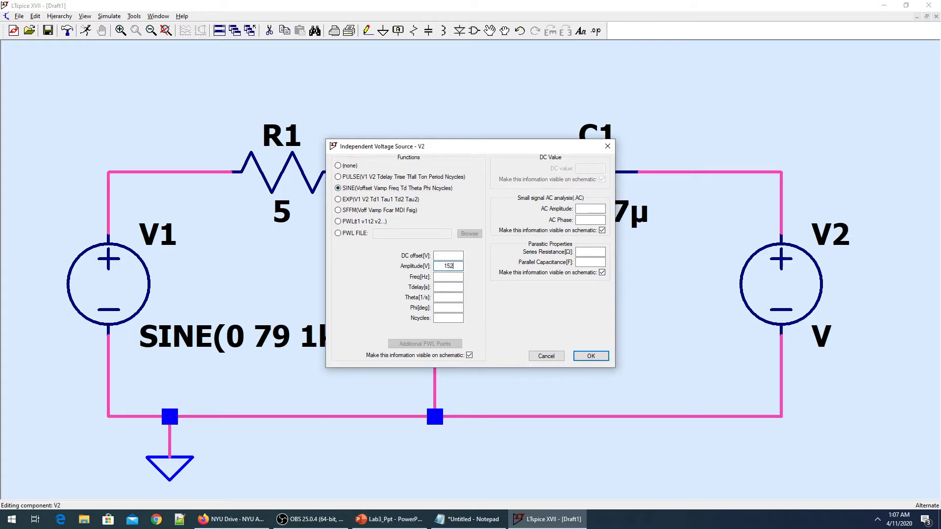
text(52)
click(447, 277)
text(1k)
click(587, 356)
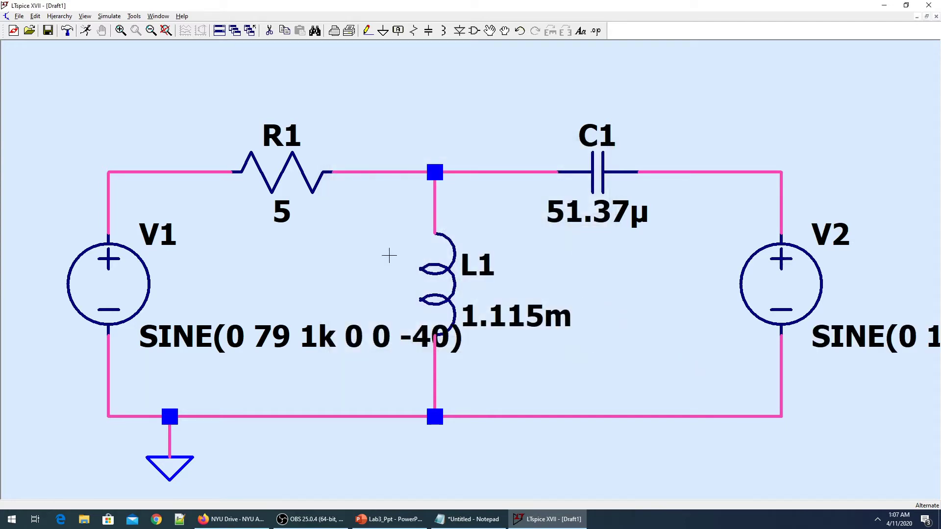
Step: Add a .tran 30m transient directive and run the simulation
click(86, 31)
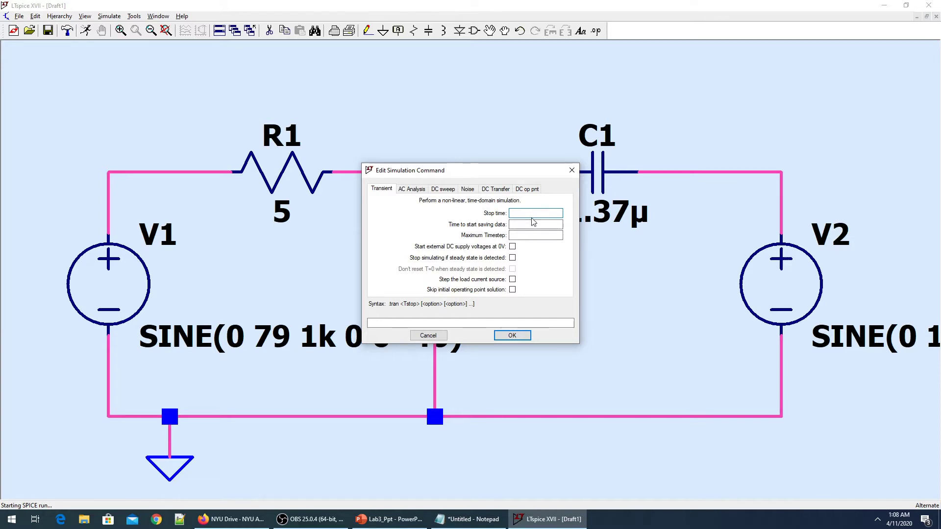
text(30m)
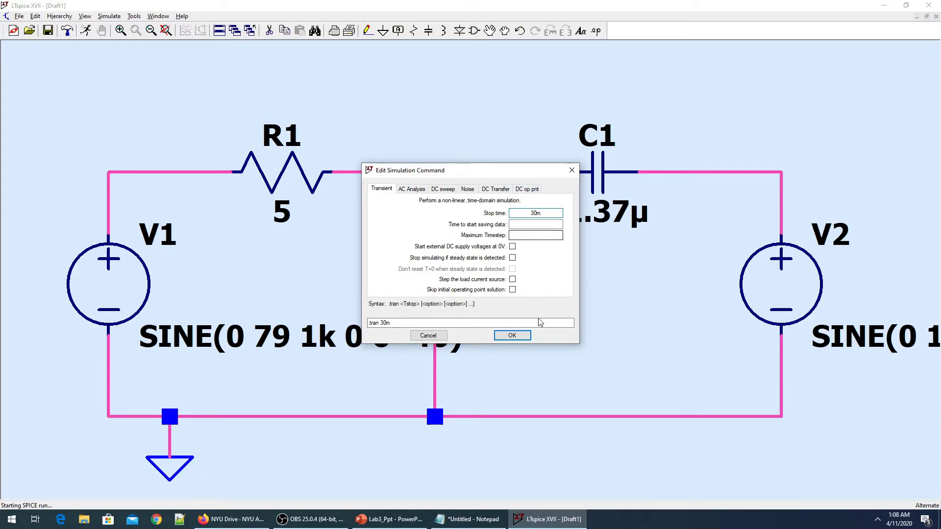
click(509, 338)
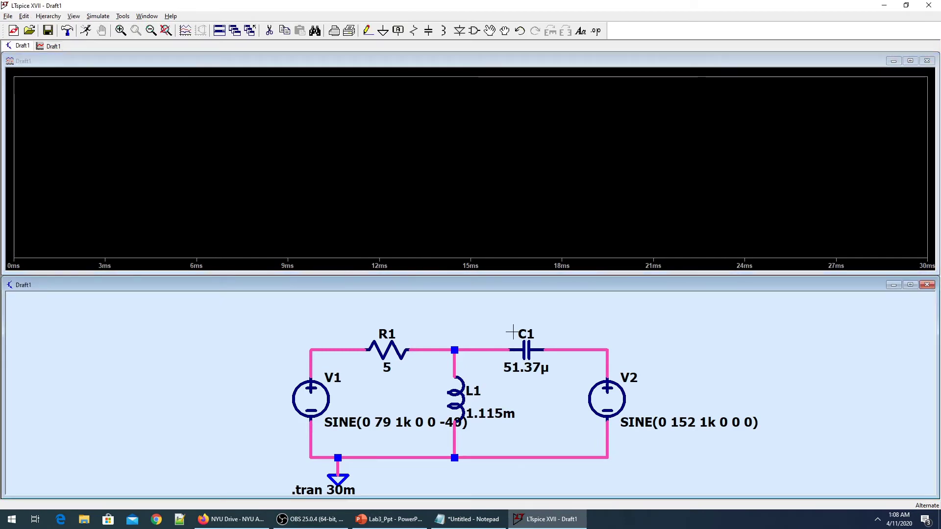
Step: Resize the plot and schematic panes, fit the schematic, and glance at the Notepad notes
drag(482, 278, 496, 342)
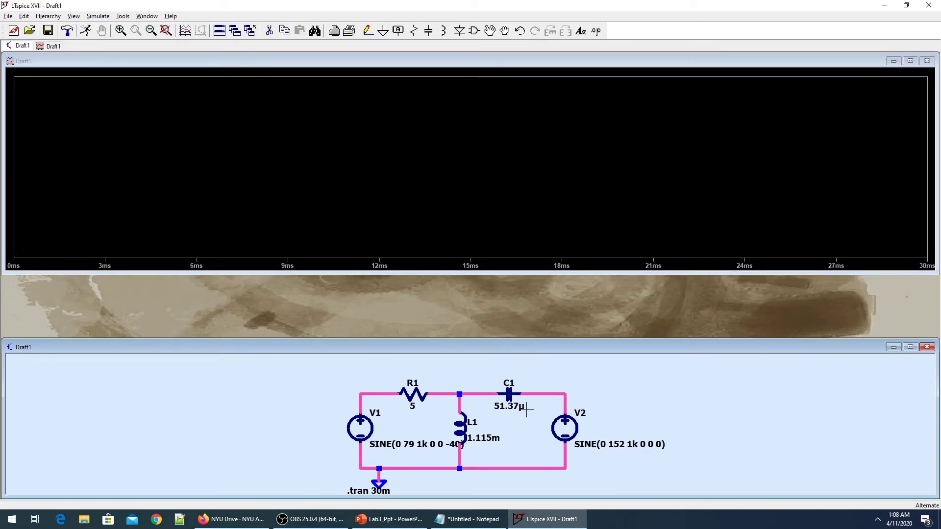
click(166, 30)
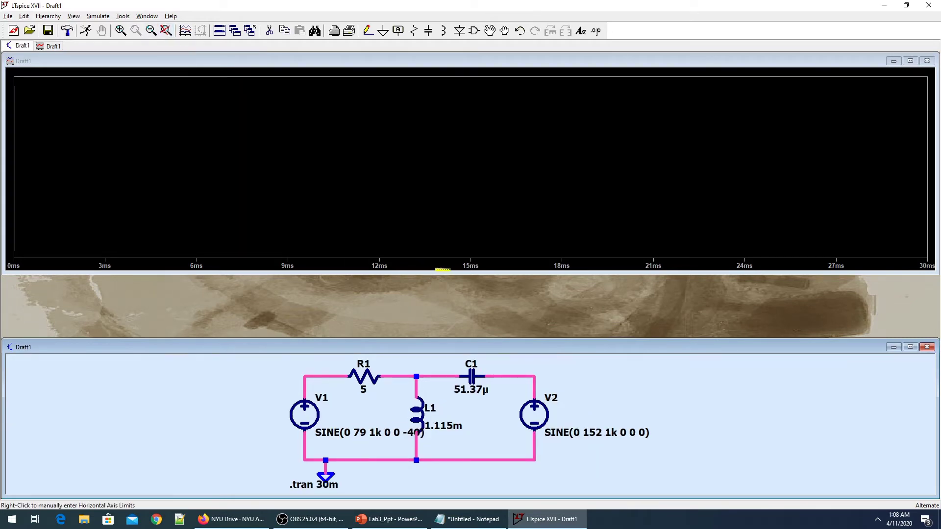
drag(452, 275, 453, 337)
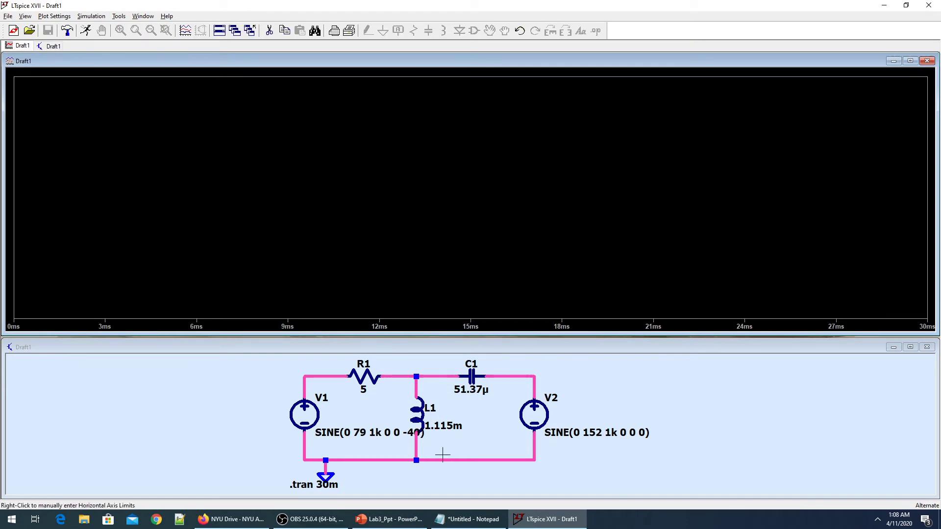
click(468, 522)
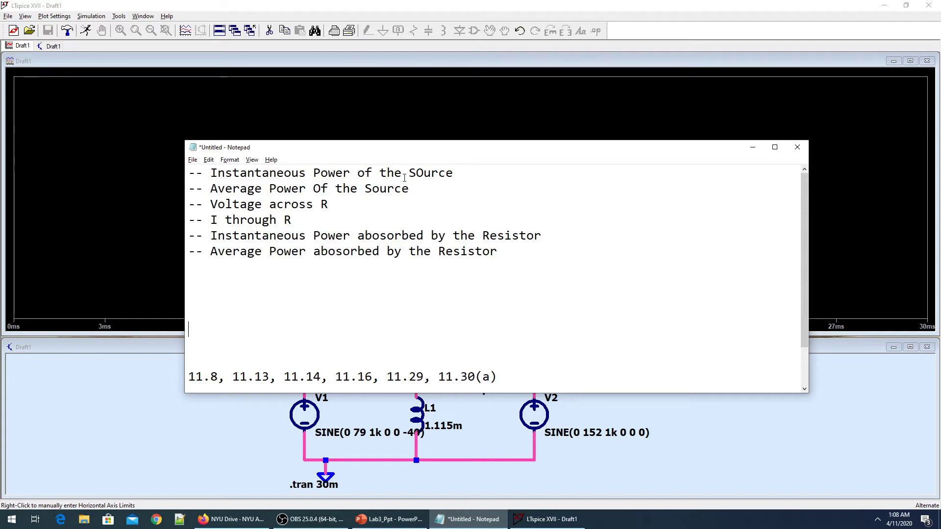
key(alt+Tab)
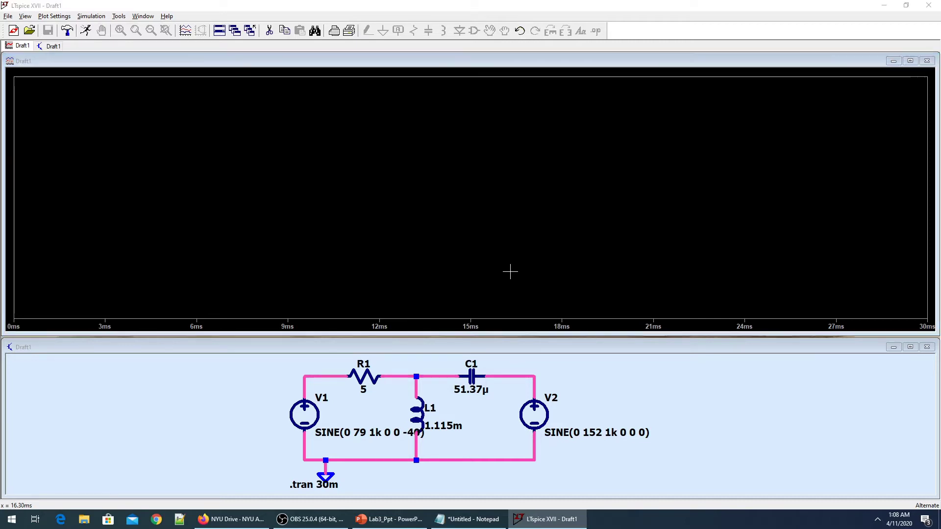
key(alt+Tab)
key(alt+Tab)
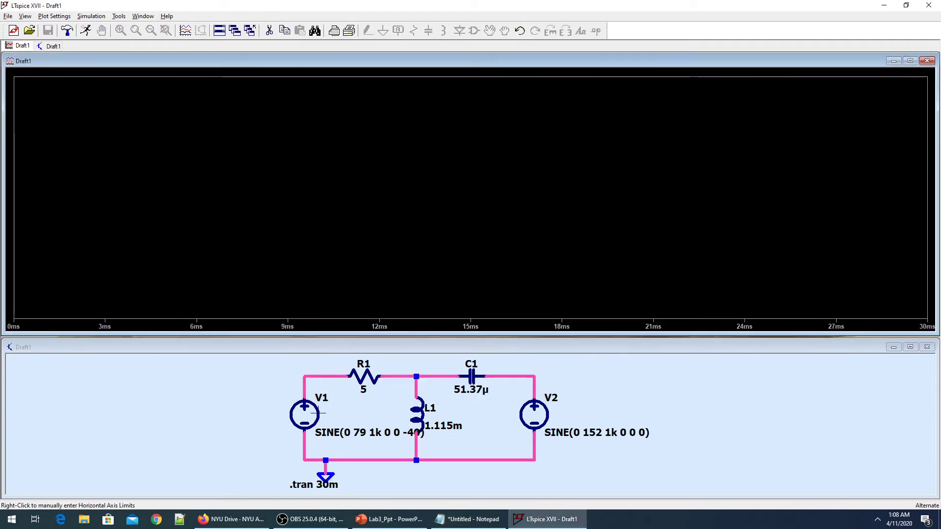
Step: Place VS1 net labels on the three top nodes of the circuit
click(301, 413)
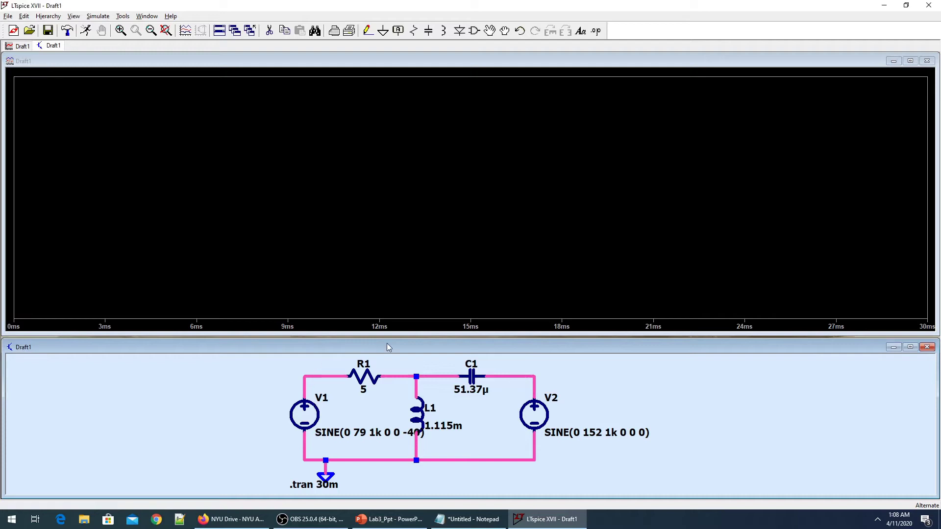
click(398, 30)
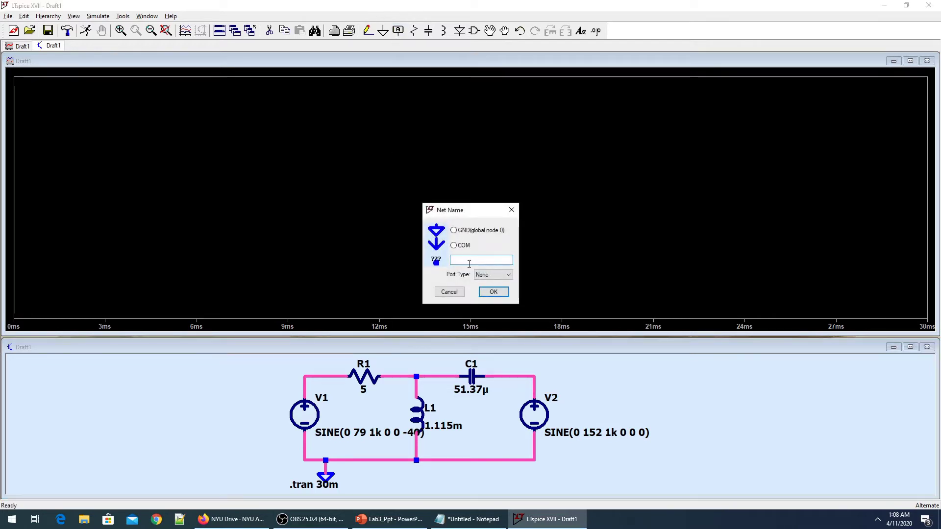
text(Vs)
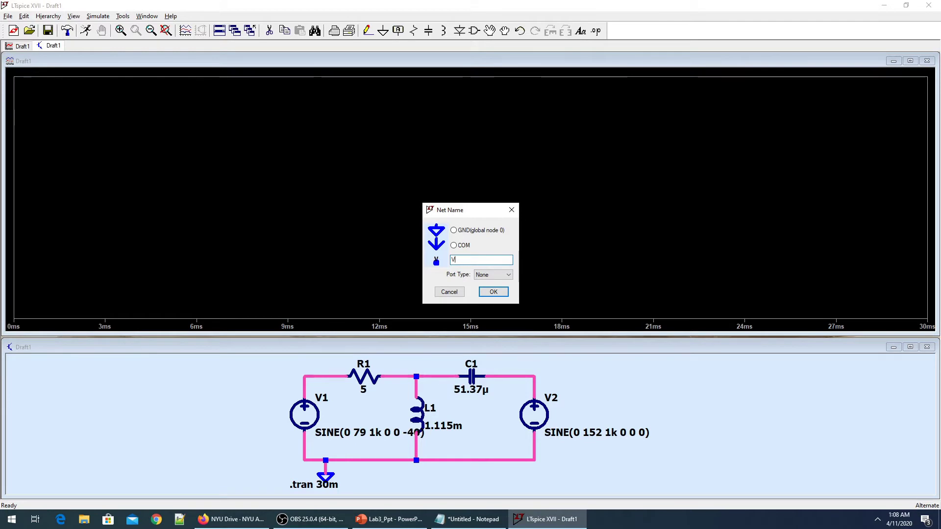
text(1)
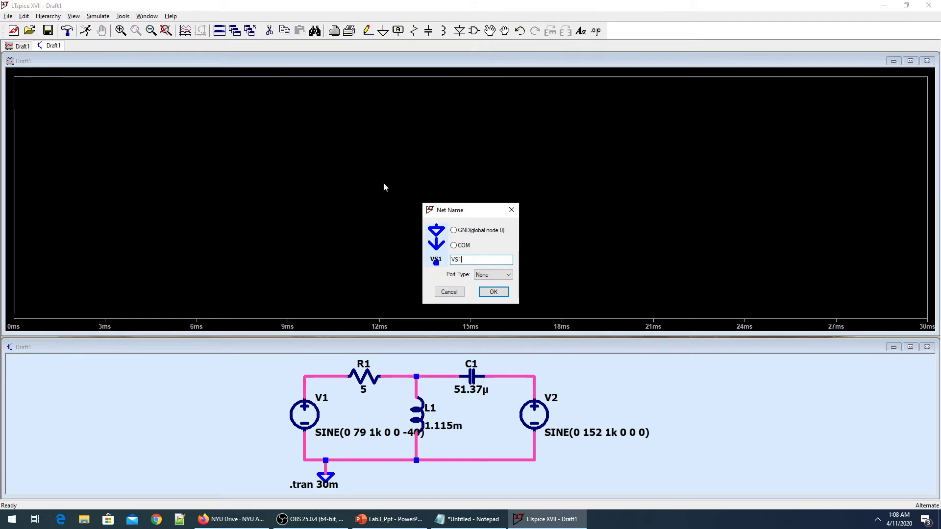
click(493, 292)
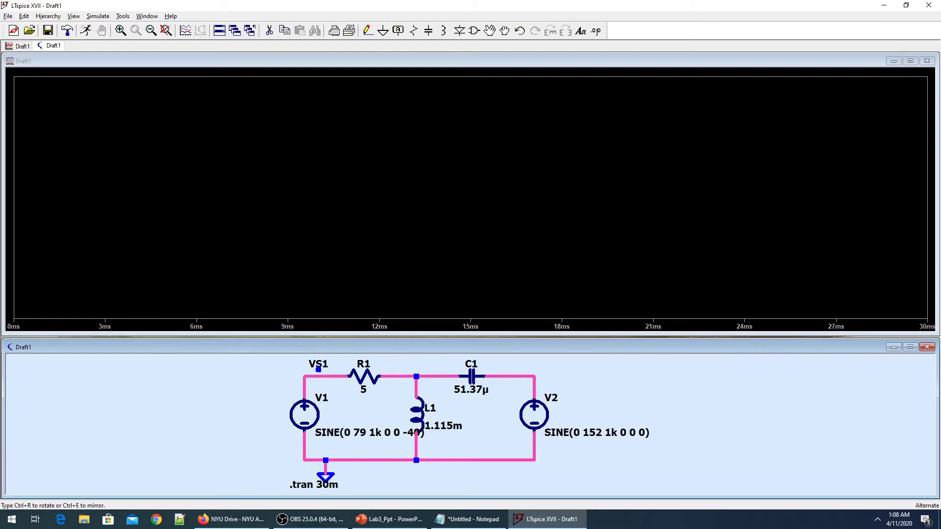
click(319, 376)
click(513, 376)
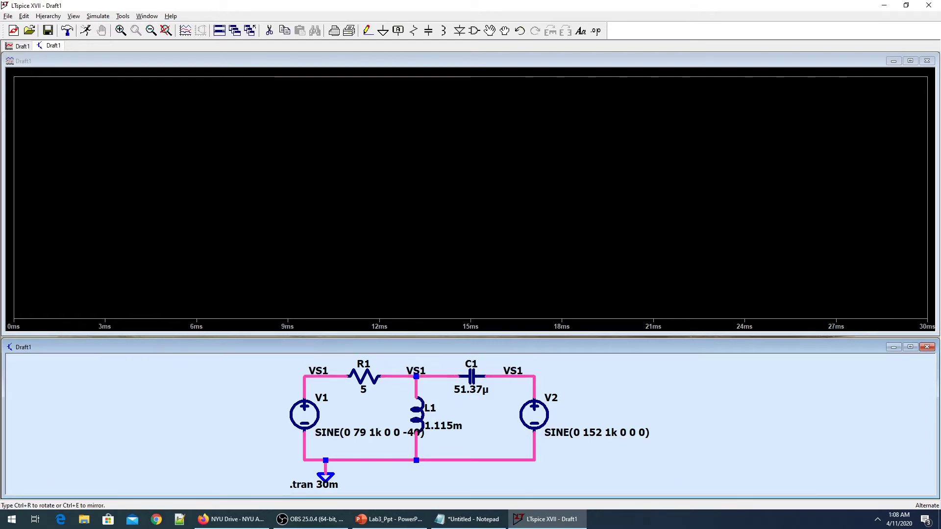
click(416, 376)
key(Escape)
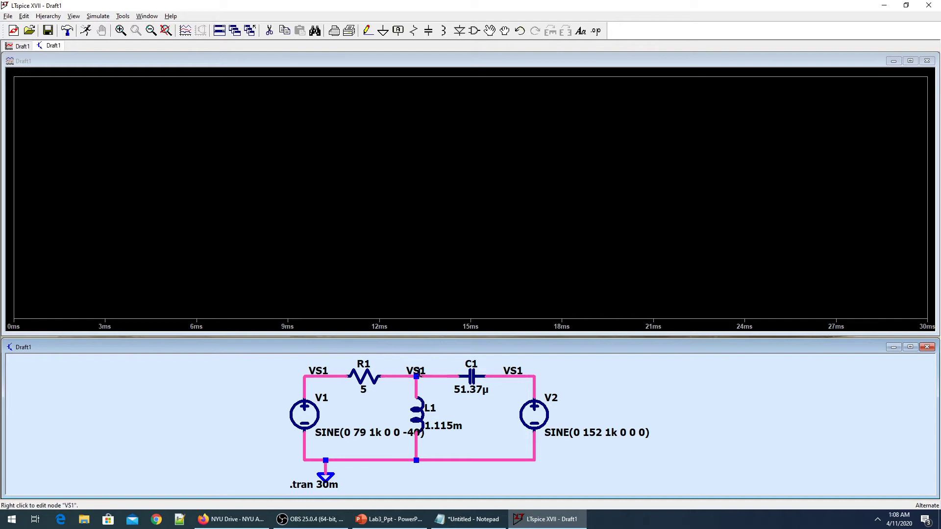
Step: Rename the middle node label to VL and the right one to VS2
right_click(419, 365)
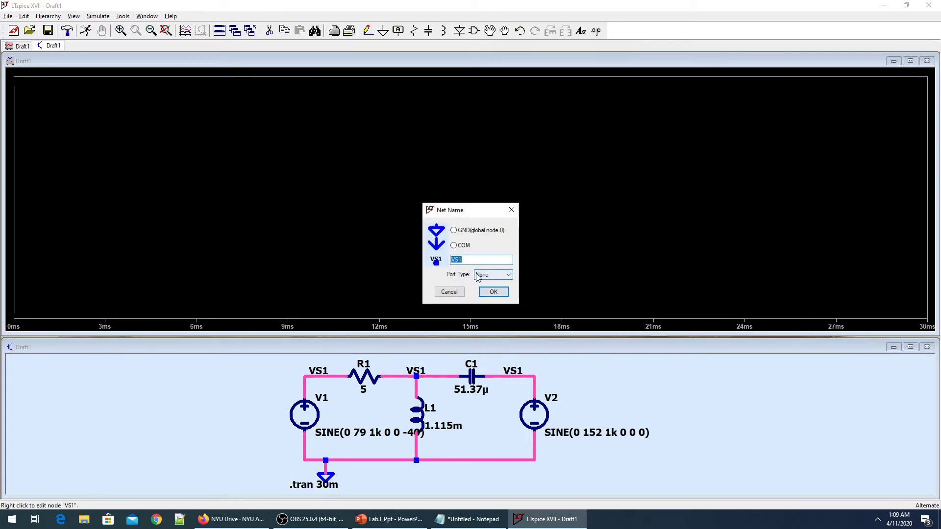
text(V)
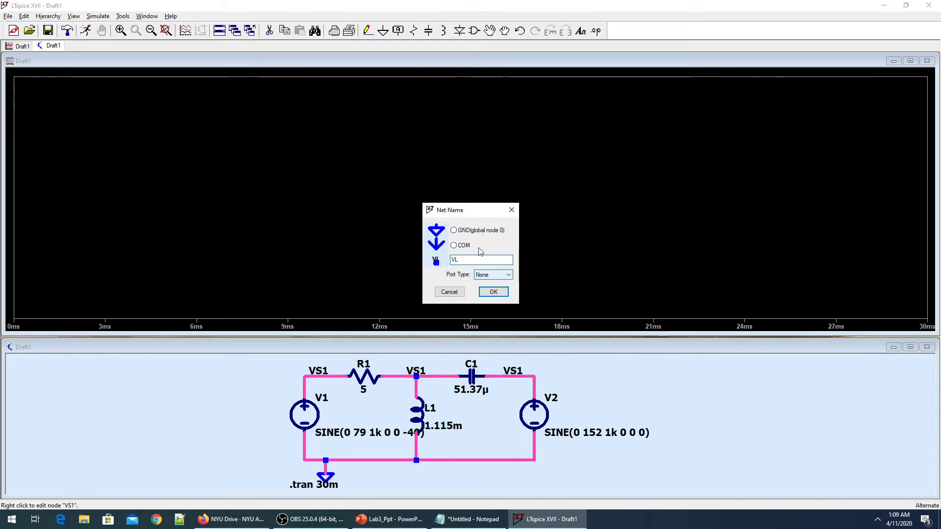
text(L)
click(493, 291)
right_click(534, 367)
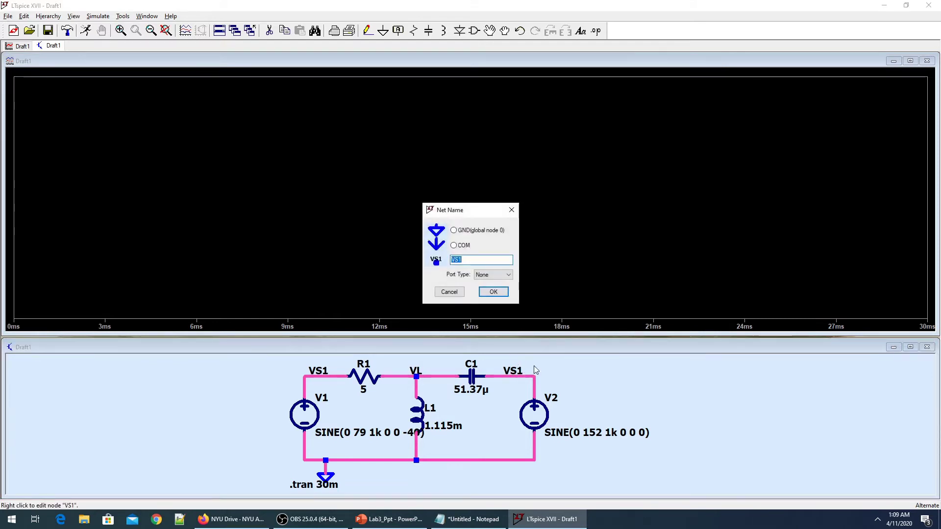
text(VS2)
key(Return)
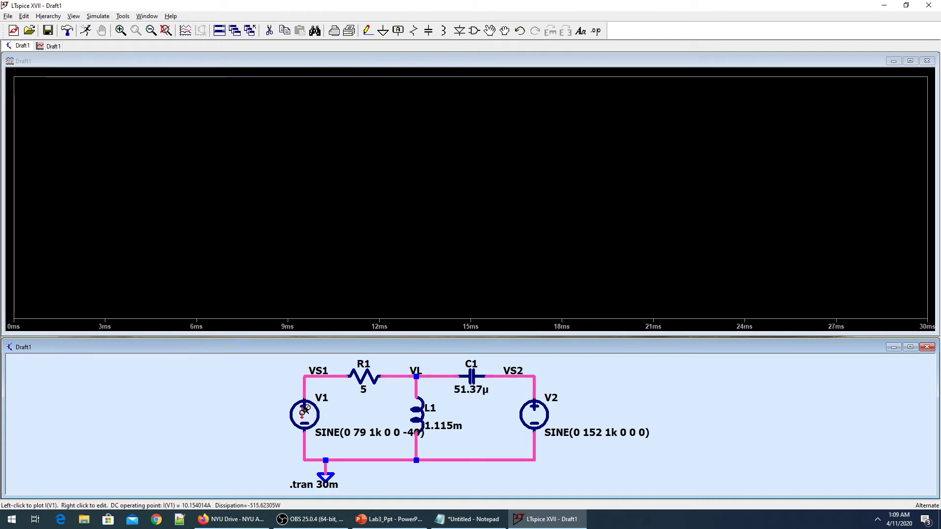
Step: Probe node VS1 for V(vs1) and source V1 for its current I(V1)
click(327, 371)
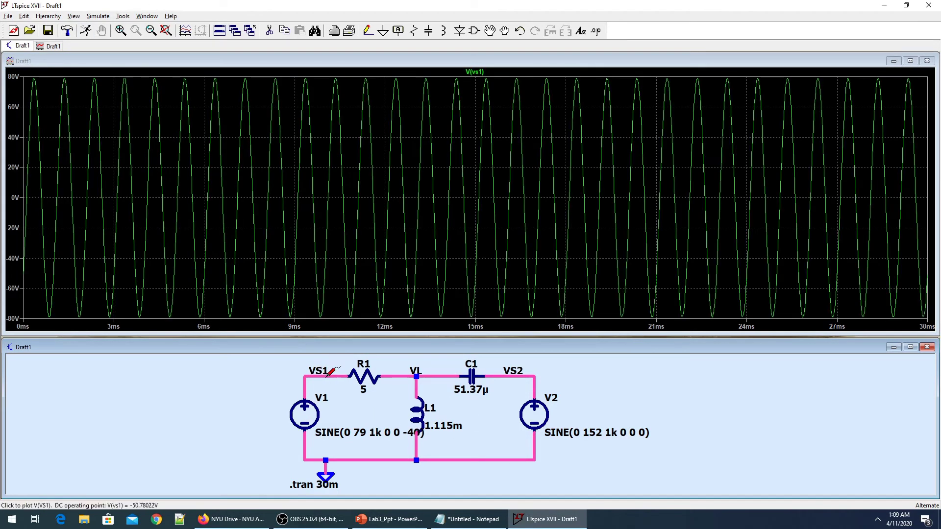
click(307, 412)
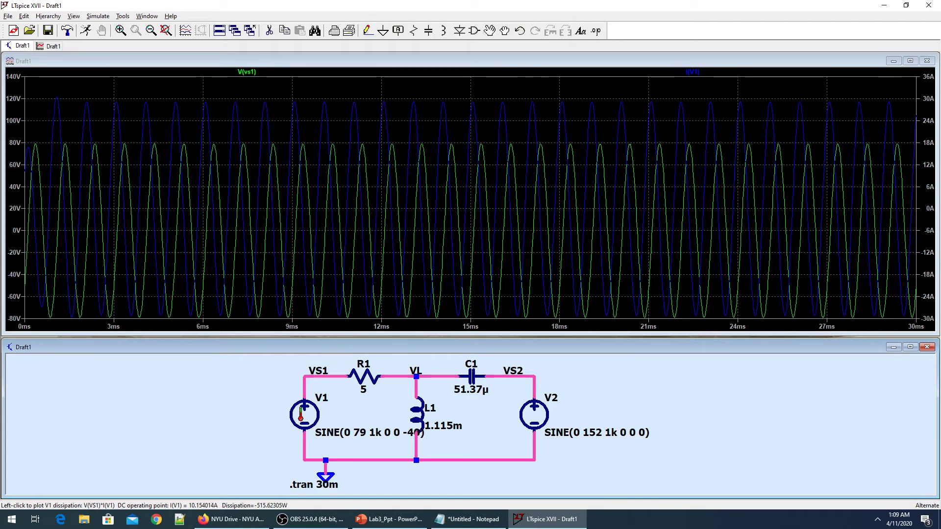
Step: Plot V1's instantaneous power V(VS1)*I(V1), zoom into a few cycles, and check its expression
click(301, 413)
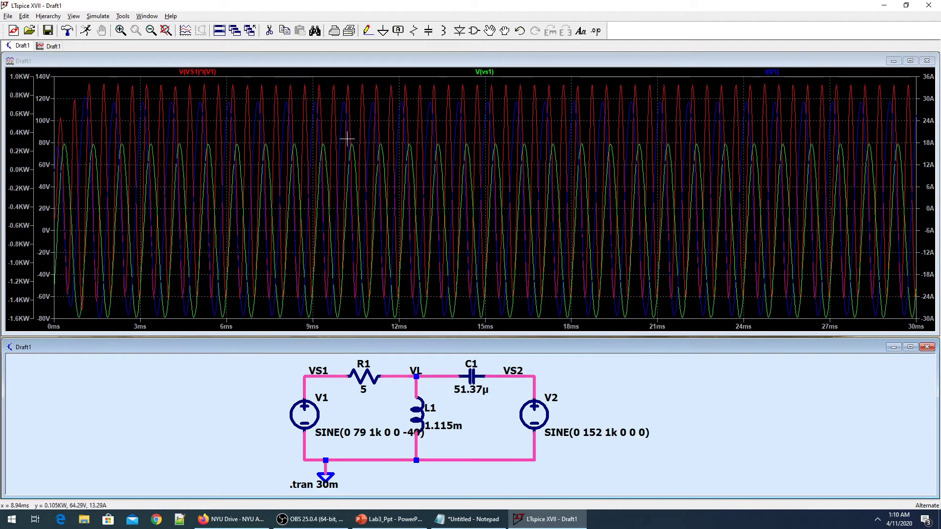
drag(357, 76, 410, 321)
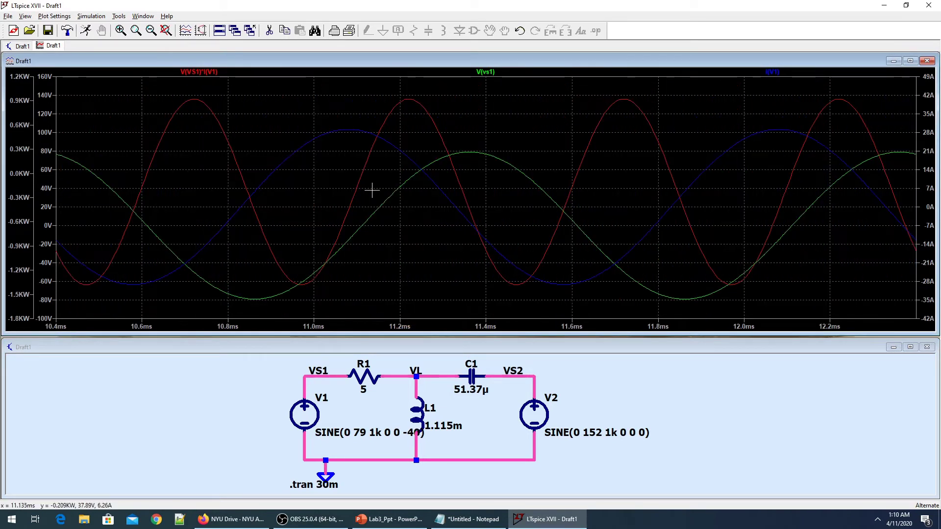
right_click(215, 73)
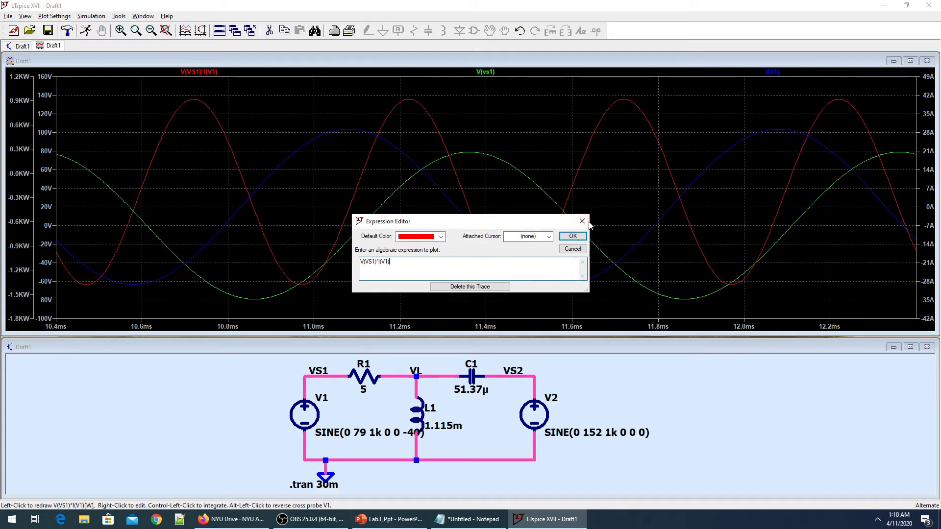
click(572, 236)
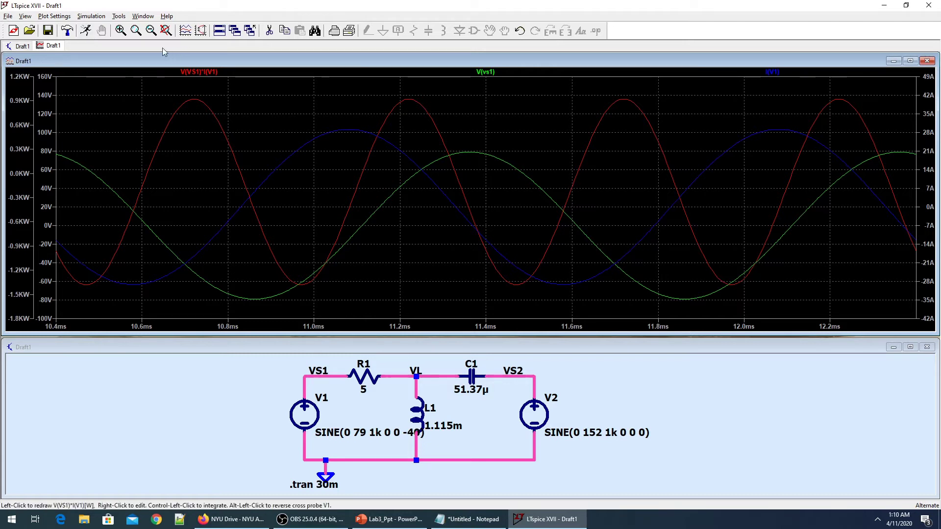
Step: Return to the full 0–30 ms range and read the V(VS1)*I(V1) average power
click(166, 30)
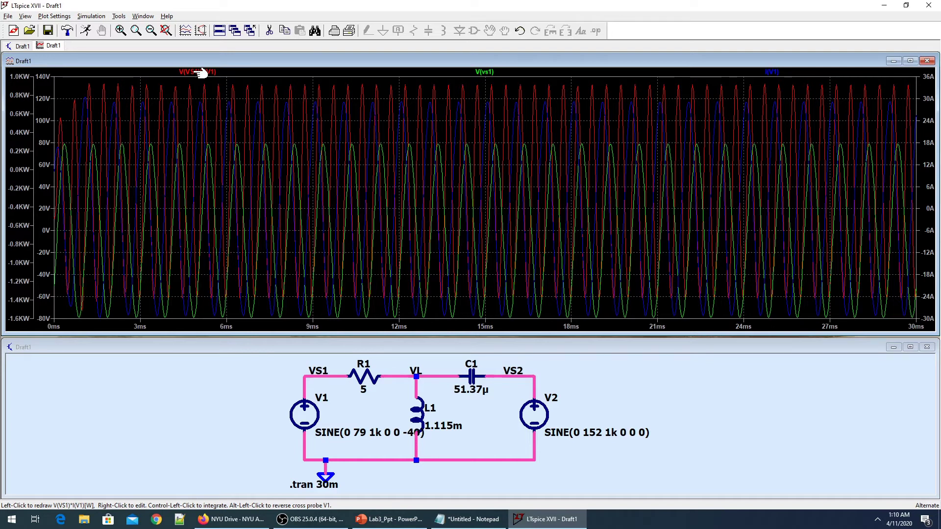
ctrl+click(201, 73)
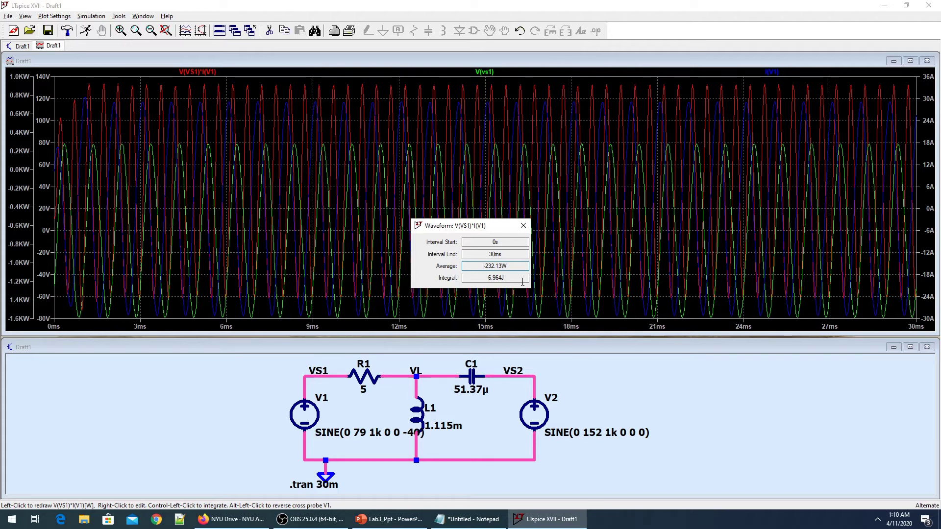
click(524, 226)
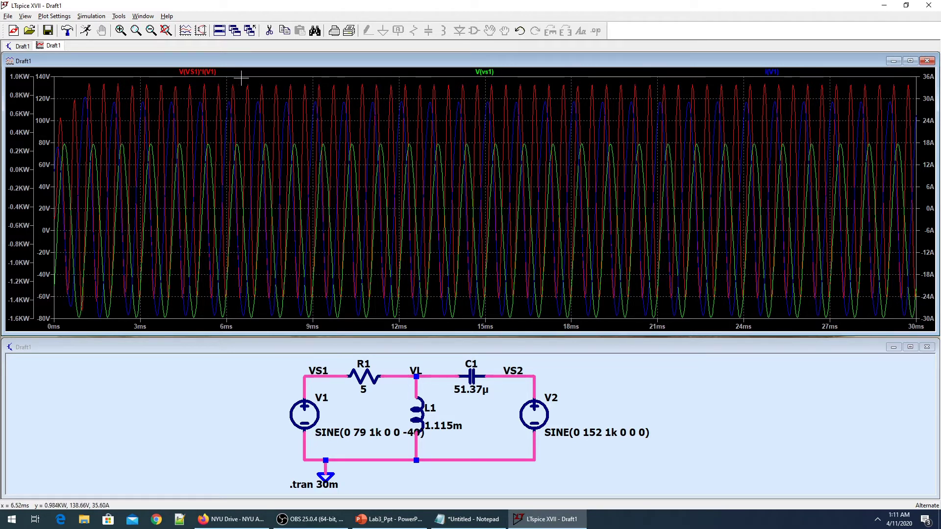
Step: Average the power trace over 6.6–9.6 ms (−229.2 W), then view the full 0–30 ms again
drag(245, 115, 330, 339)
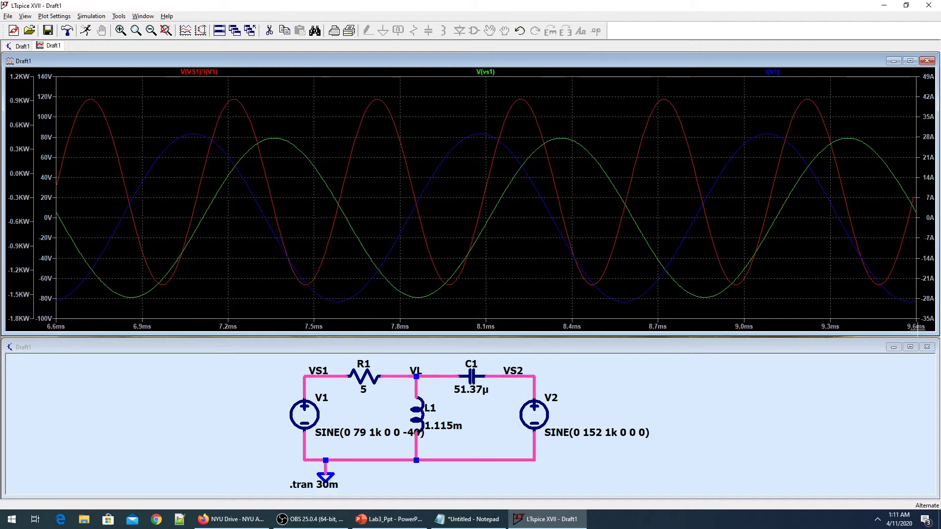
ctrl+click(202, 72)
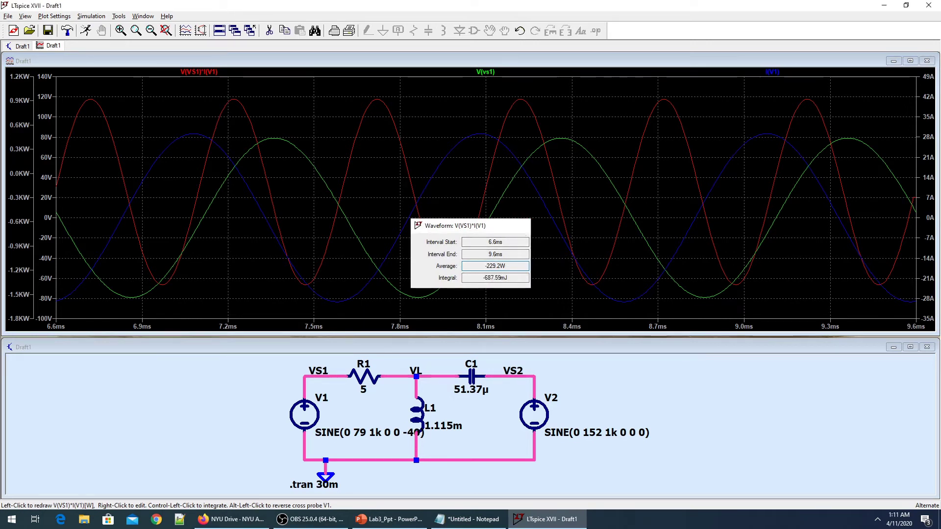
click(523, 225)
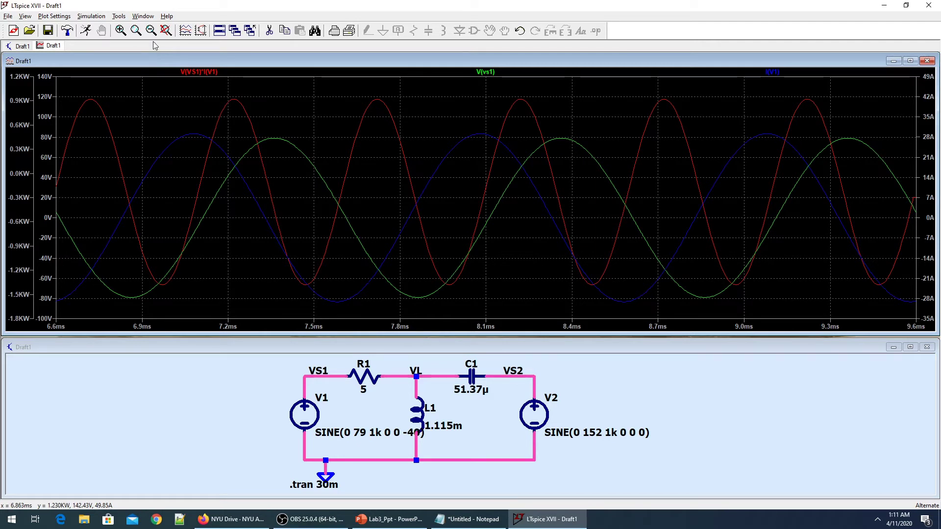
click(166, 31)
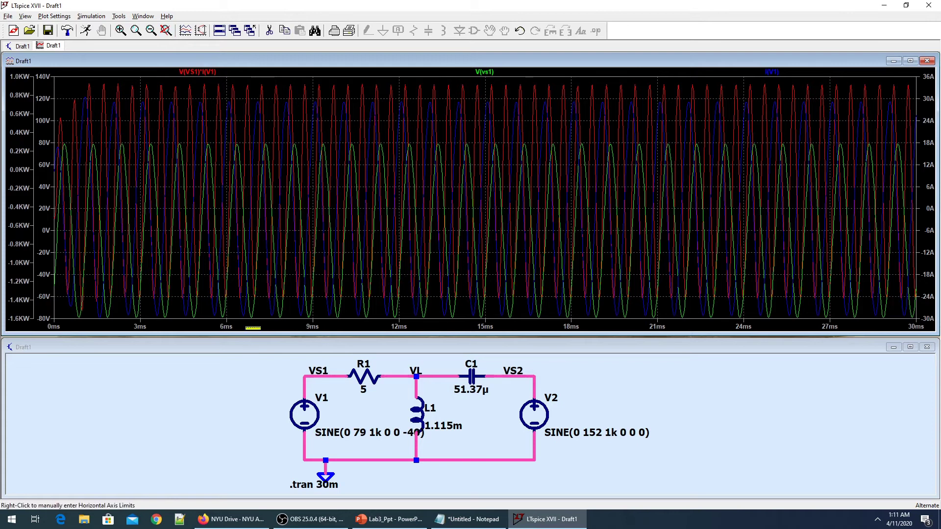
Step: Set 2 ms time-axis ticks and average the power over 10–30 ms (−229.25 W)
right_click(252, 327)
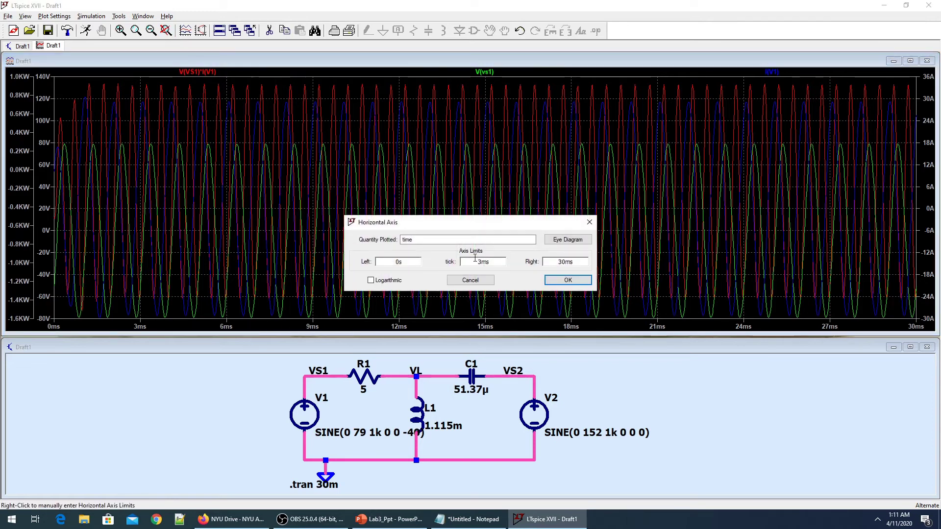
text(2)
click(567, 279)
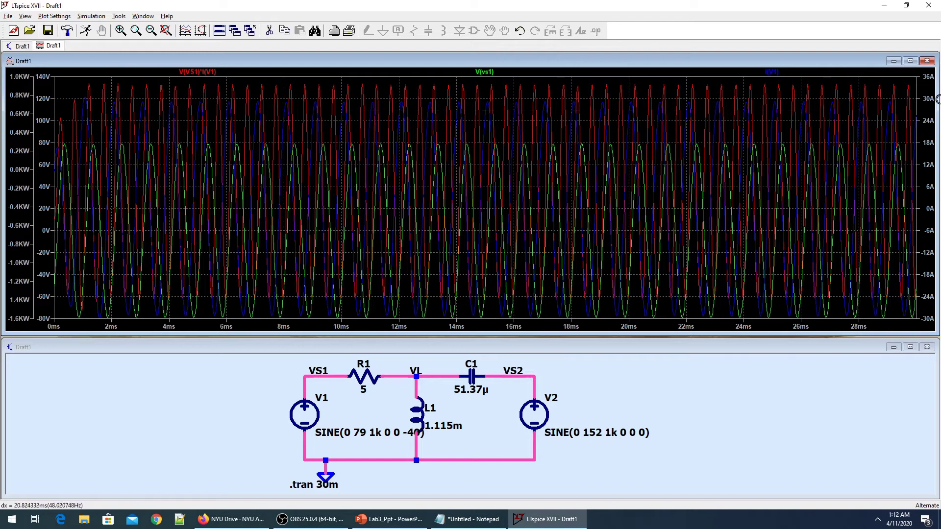
drag(937, 100, 933, 106)
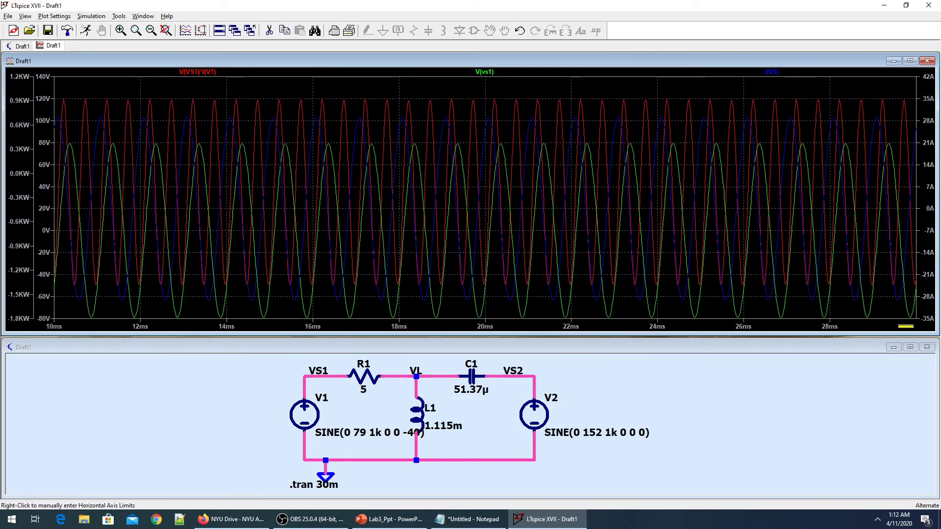
ctrl+click(208, 72)
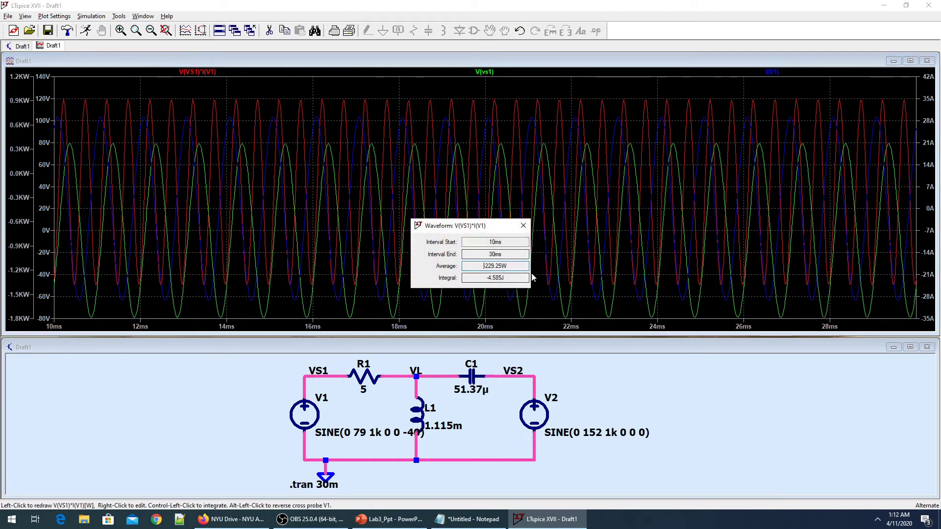
click(522, 226)
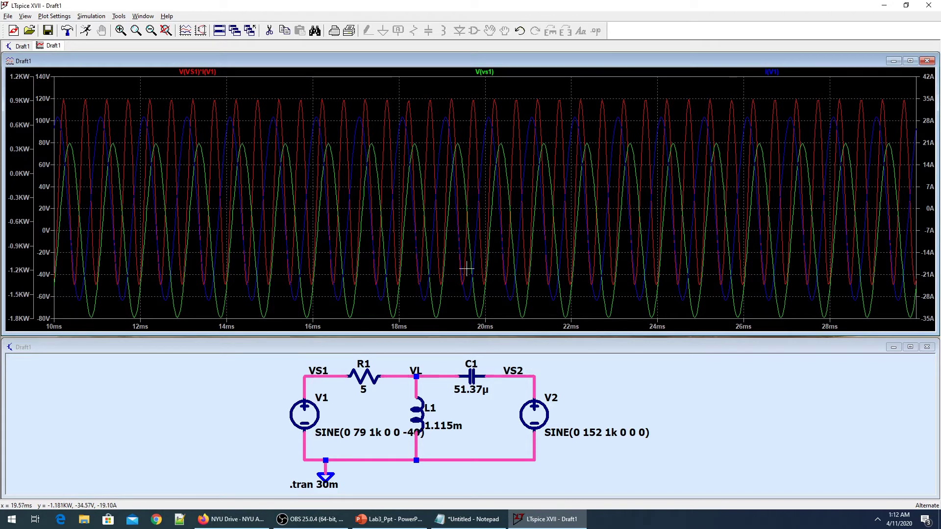
Step: Open the transient simulation command settings showing the 30m stop time
click(151, 391)
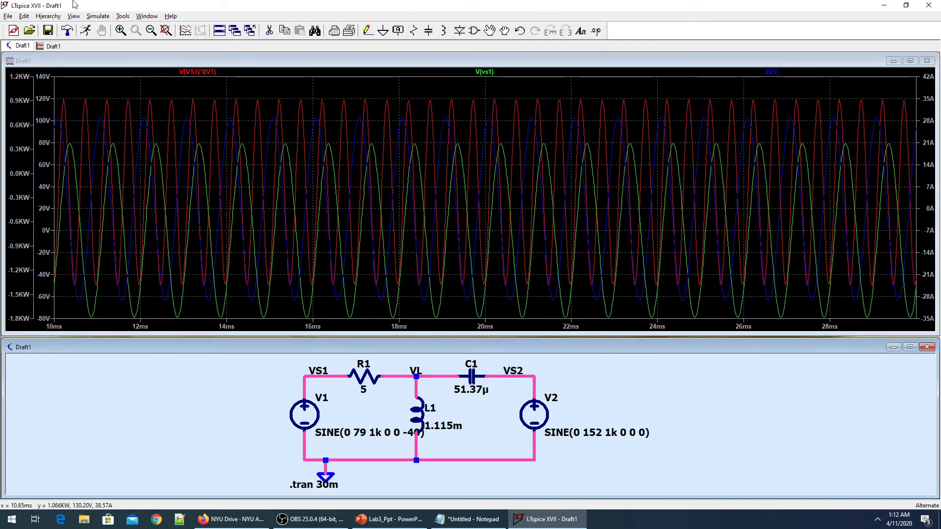
click(98, 16)
click(120, 112)
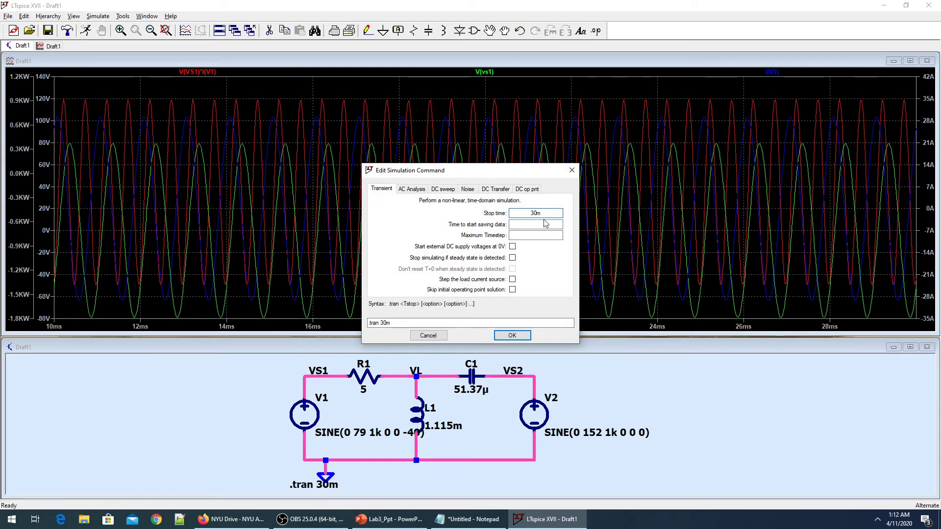
Step: Set the data-saving start time to 10m so the directive reads .tran 0 30m 10m
click(545, 224)
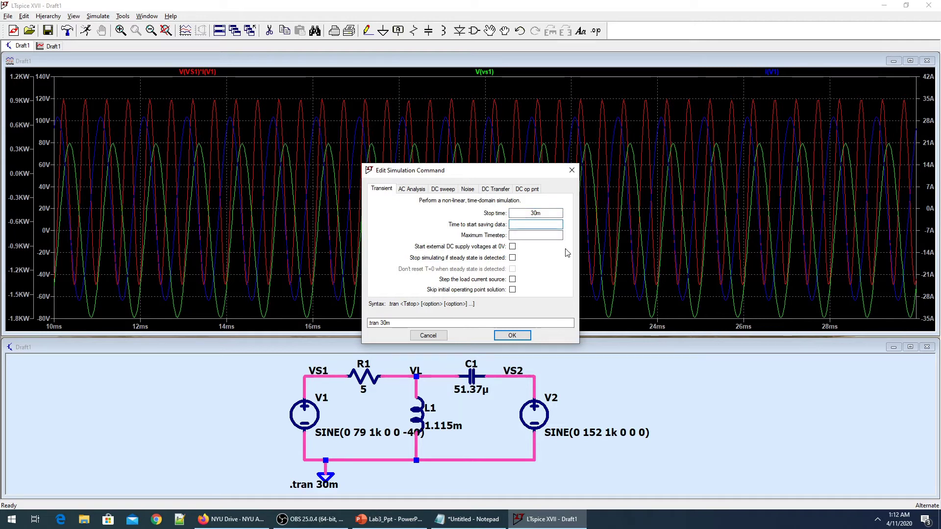
text(10m)
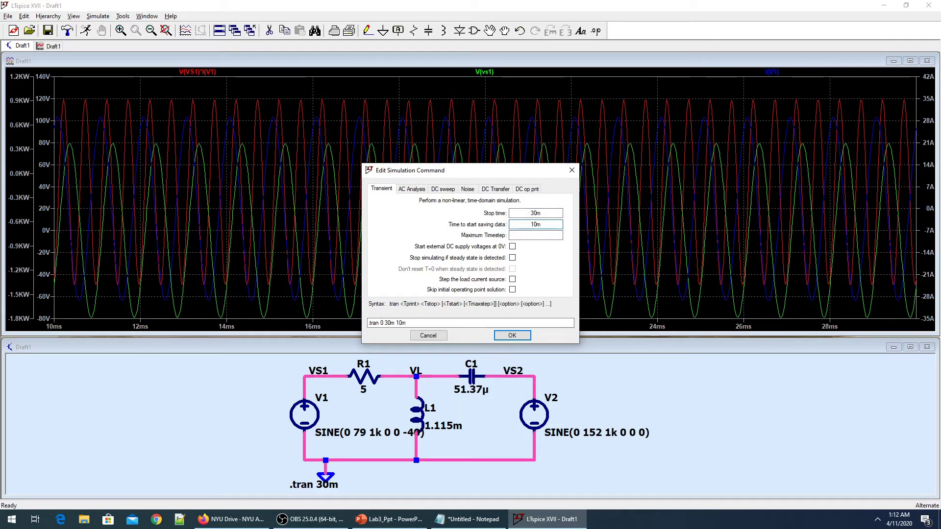
click(512, 337)
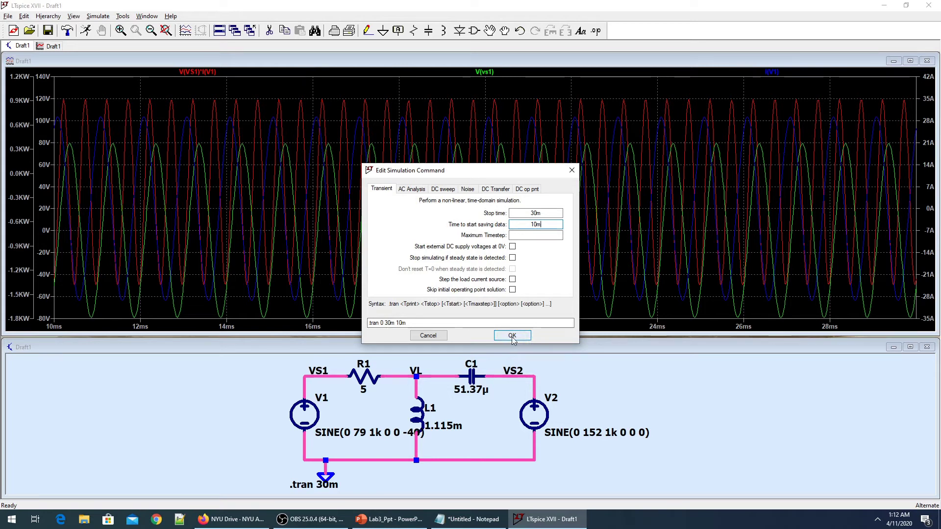
click(512, 337)
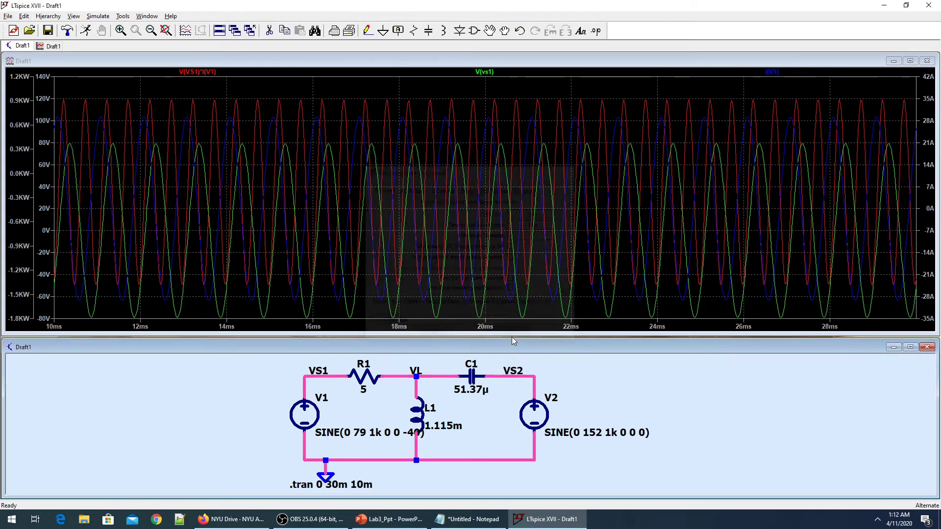
Step: Rerun the simulation and average the V(VS1)*I(V1) source power, reading -229.25 W
click(85, 31)
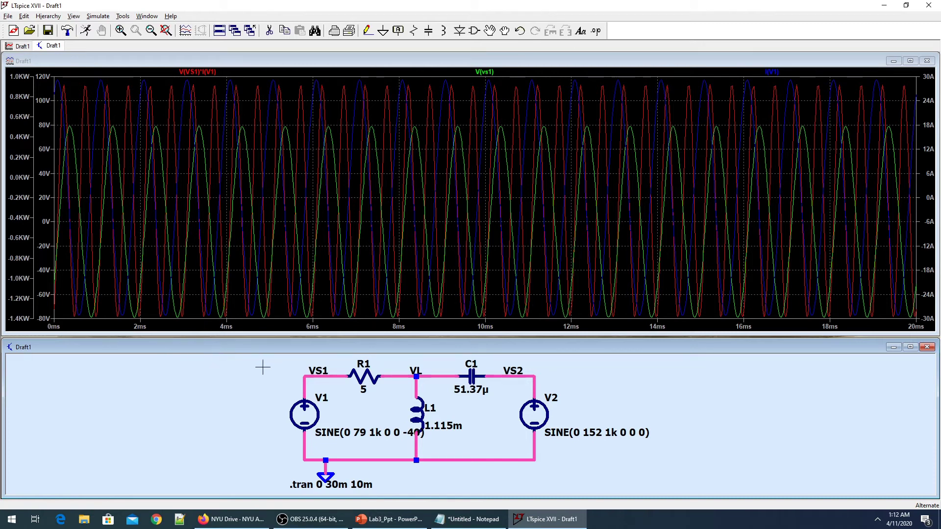
ctrl+click(197, 71)
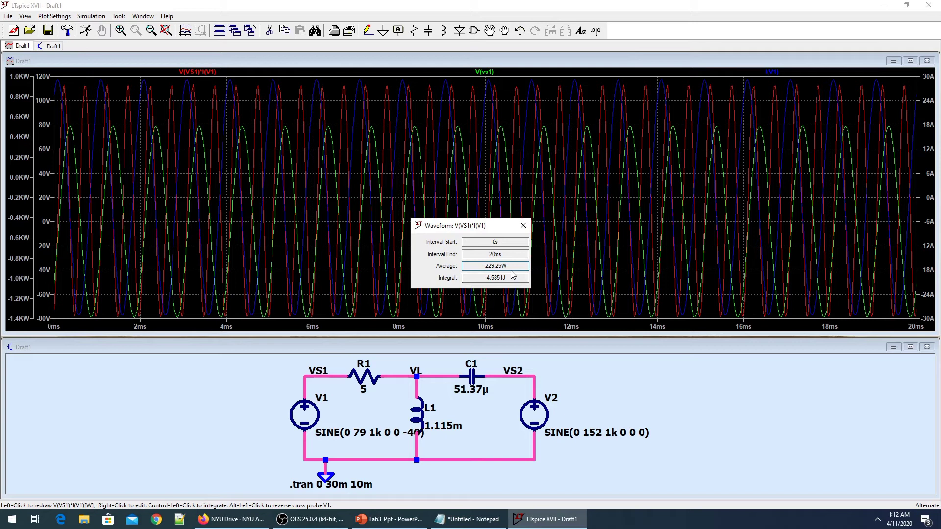
click(523, 226)
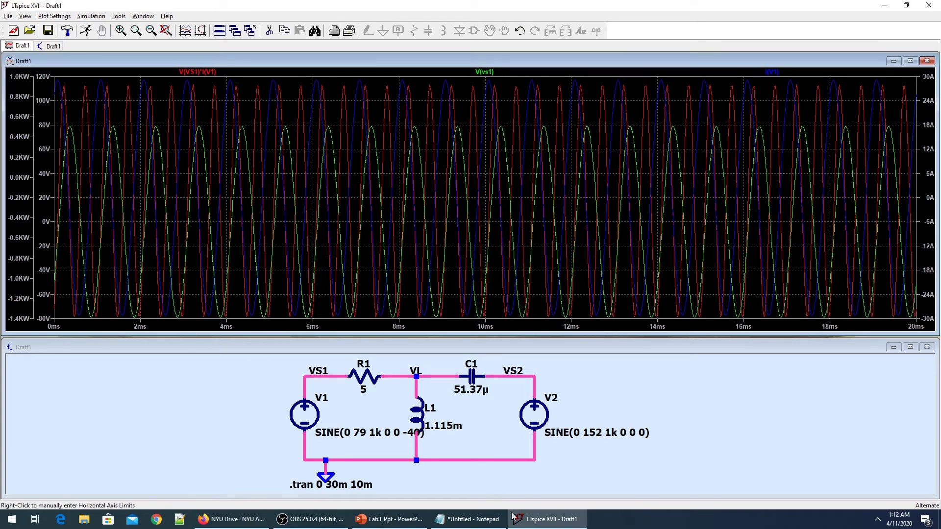
mouse_move(467, 519)
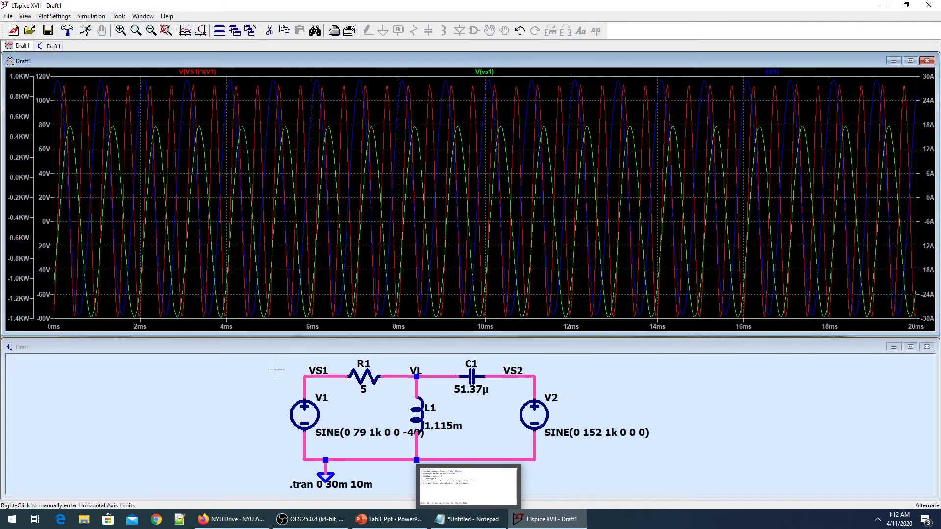
Step: Glance at the task notes in Notepad, then delete every plotted trace including I(V1)
click(466, 518)
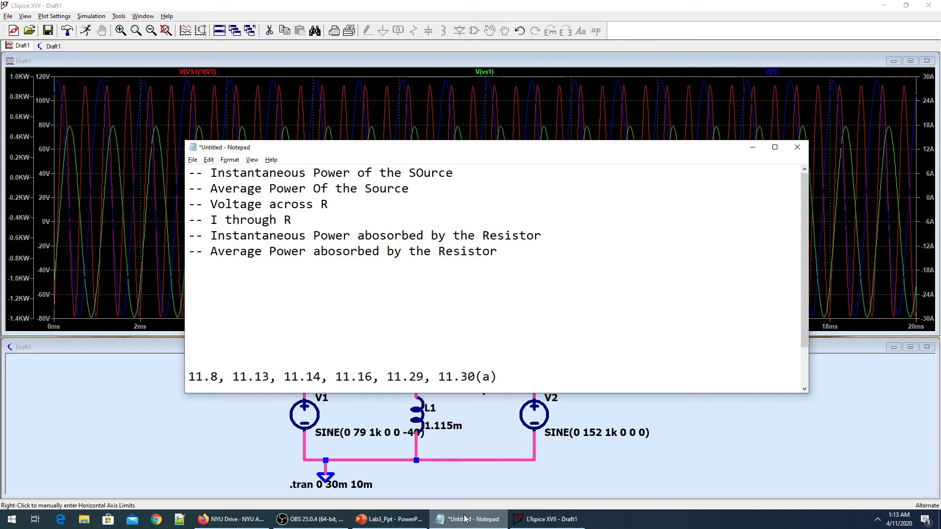
click(458, 518)
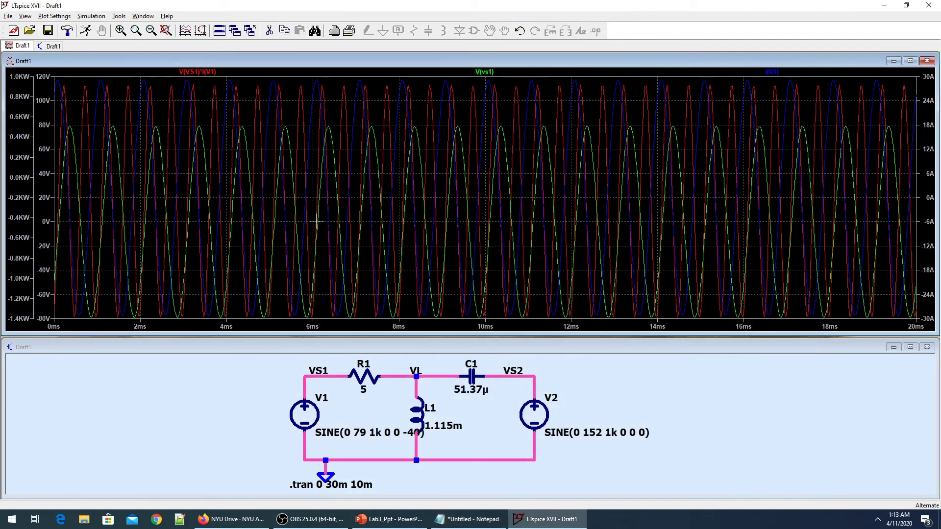
right_click(399, 160)
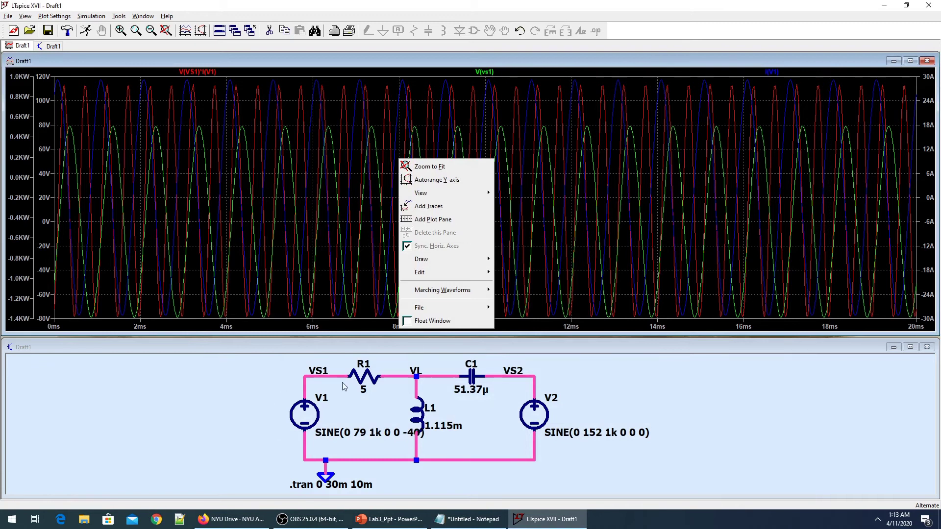
click(313, 411)
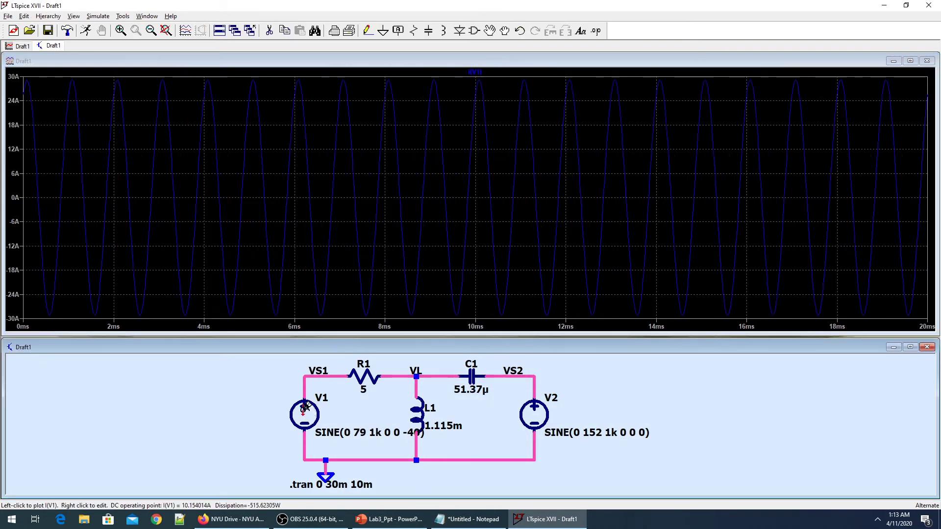
right_click(482, 71)
click(465, 289)
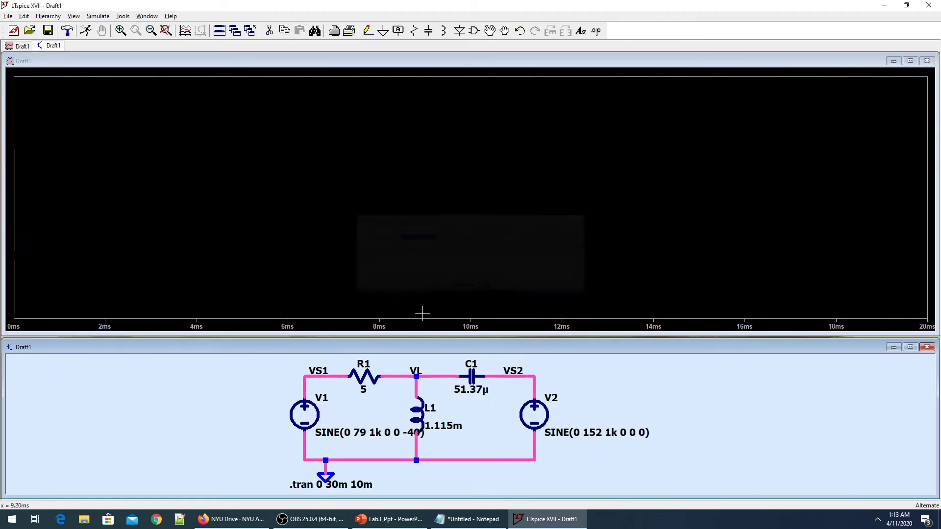
Step: Probe I(R1) and V(VS1,VL) across R1, attaching a cursor to the voltage trace
click(368, 373)
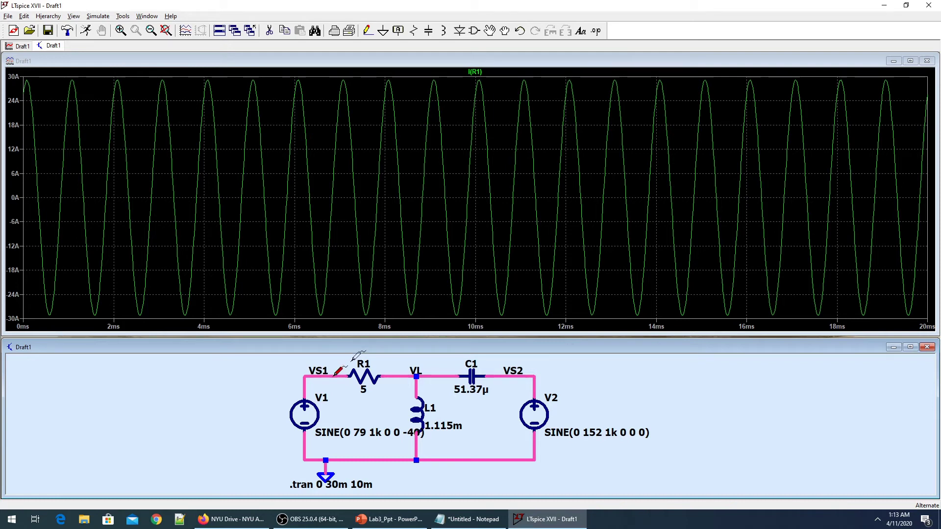
drag(386, 358, 400, 375)
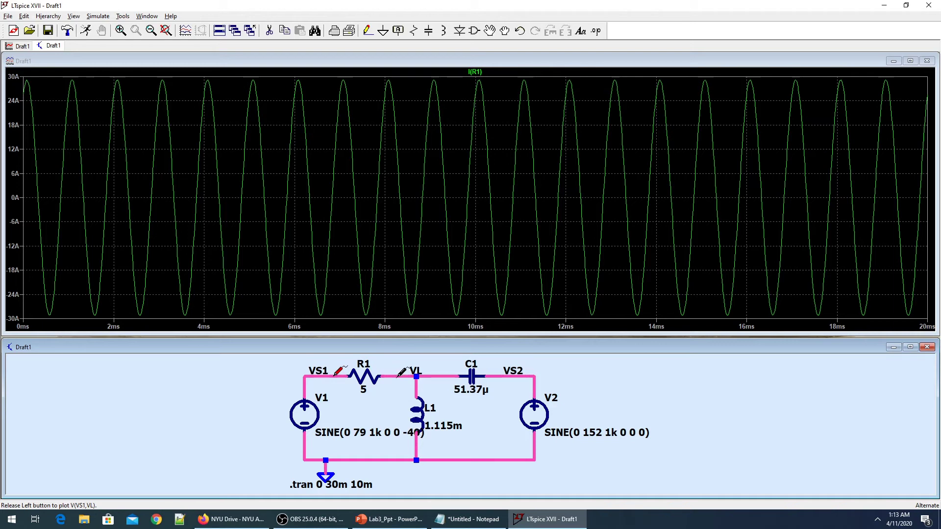
drag(399, 375, 399, 375)
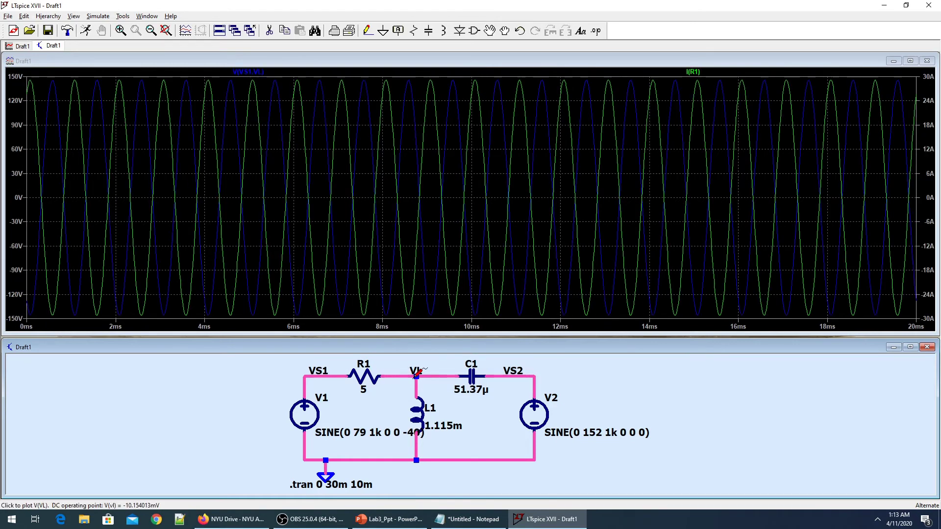
click(258, 72)
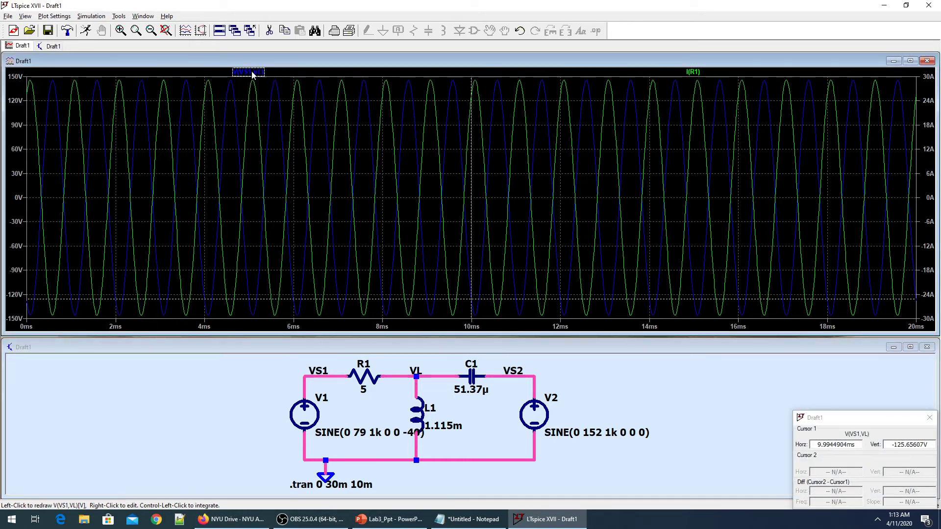
right_click(256, 72)
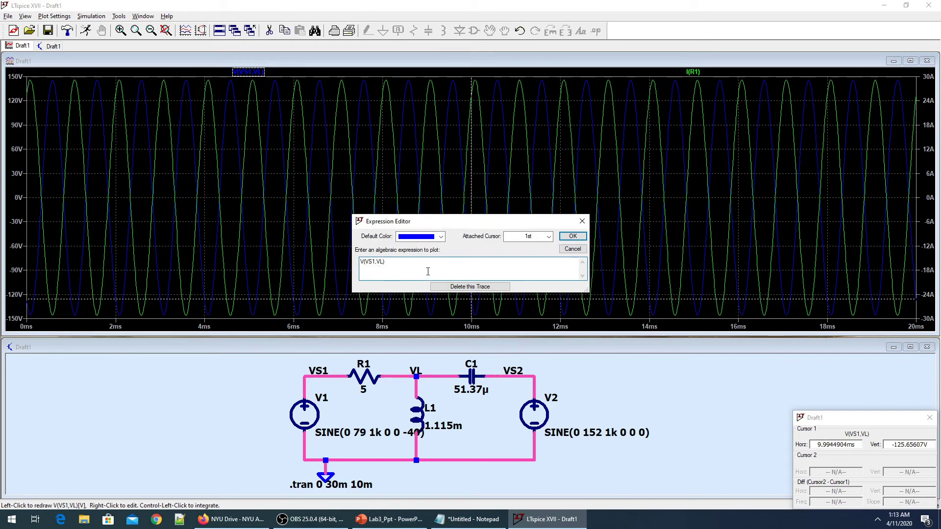
click(582, 223)
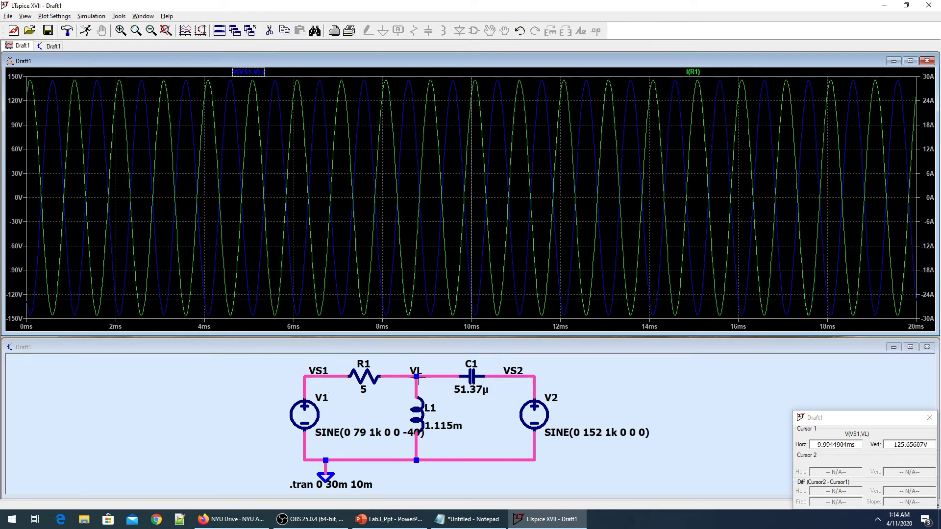
Step: Add the trace V(vs1)-V(vl) to the plot
right_click(374, 94)
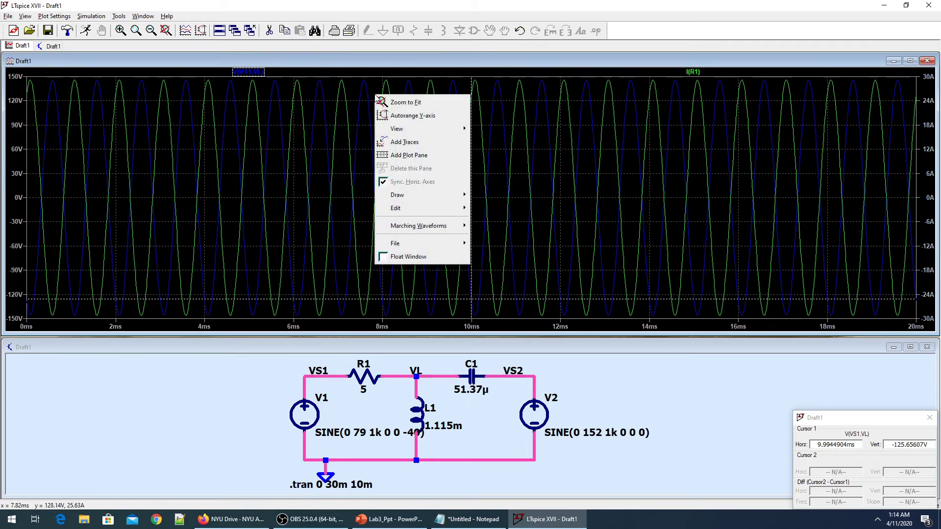
click(404, 141)
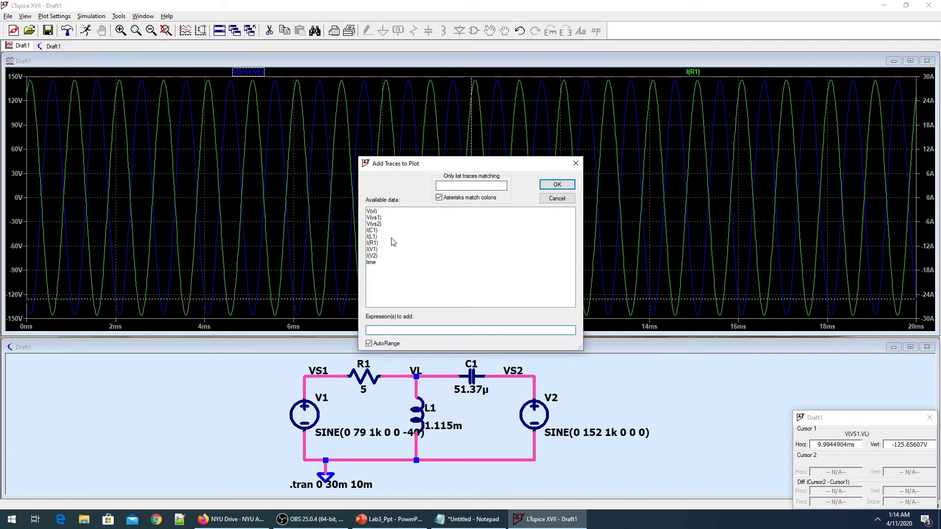
click(378, 218)
click(407, 332)
text(-)
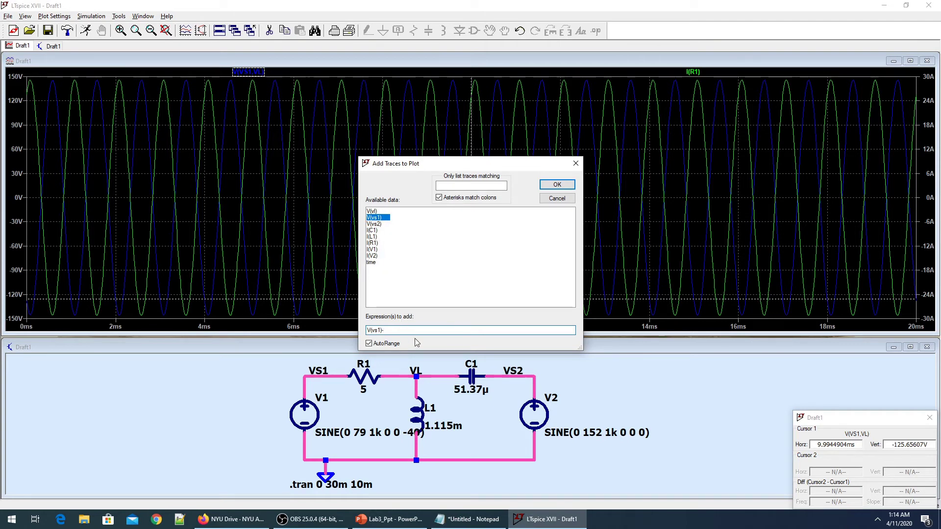
click(371, 211)
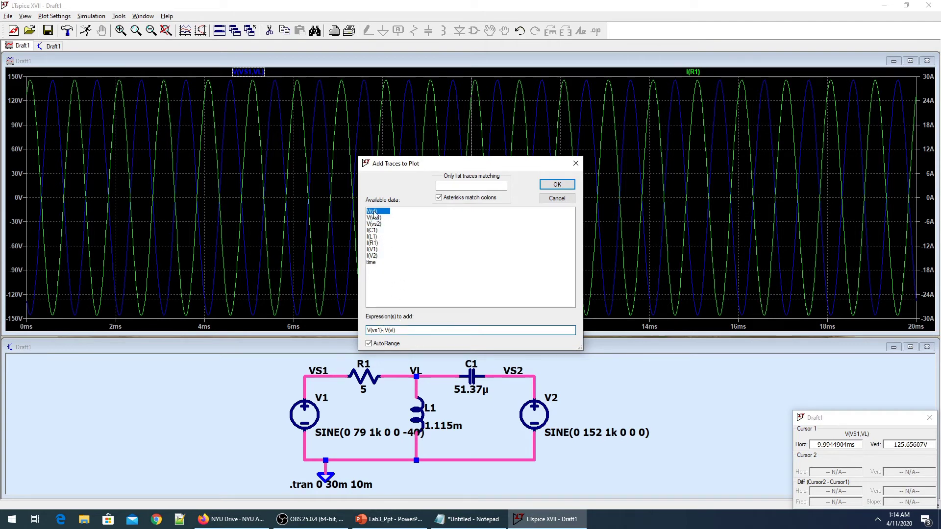
click(557, 185)
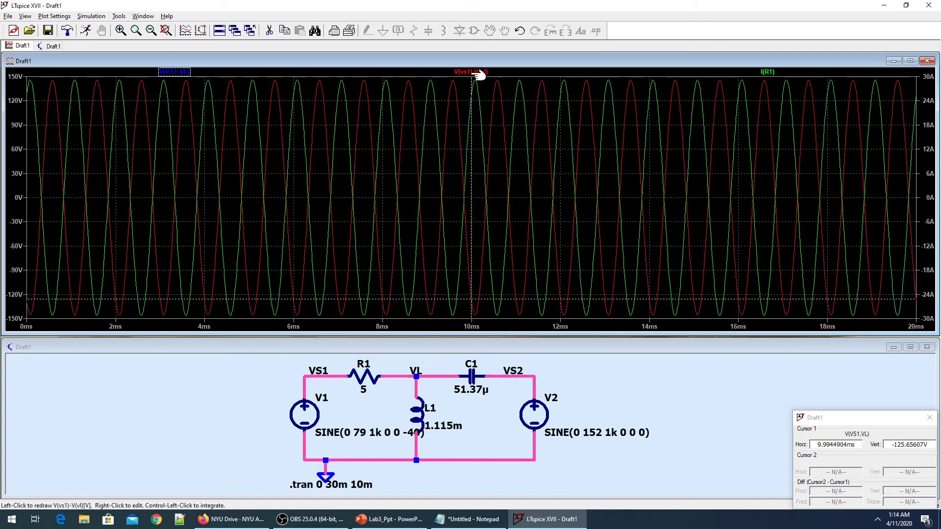
Step: Put the cursors on the V(VS1,VL) and V(vs1)-V(vl) traces
click(182, 73)
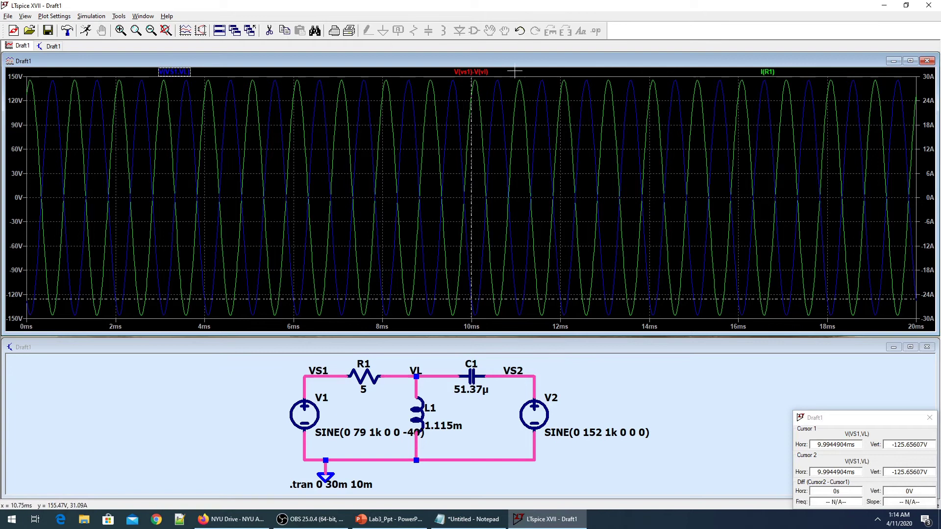
click(473, 73)
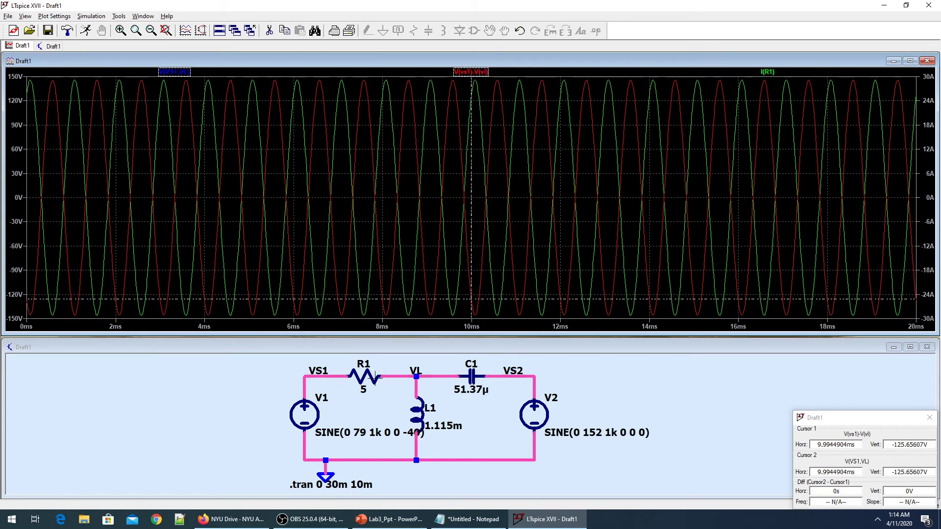
click(245, 368)
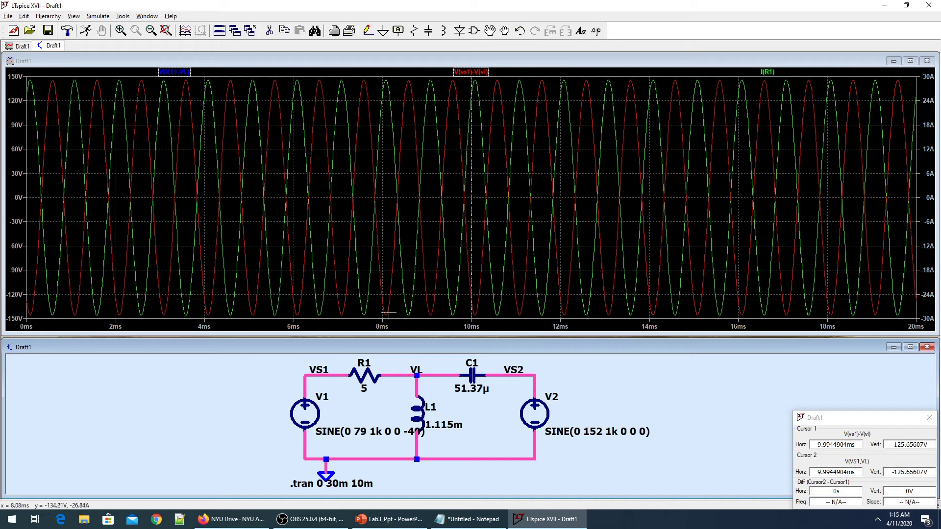
Step: Replace the red voltage trace with V(VS1,VL) and invert the current to -I(R1)
click(368, 367)
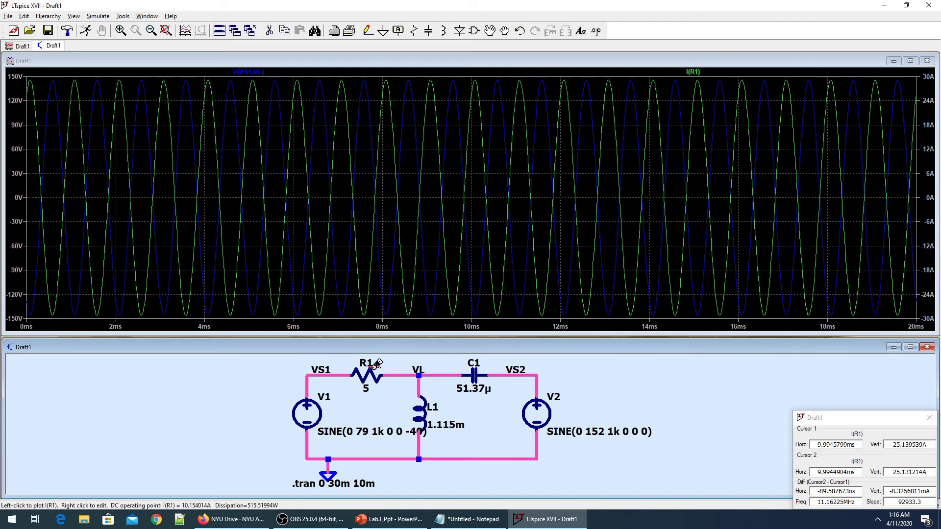
right_click(695, 72)
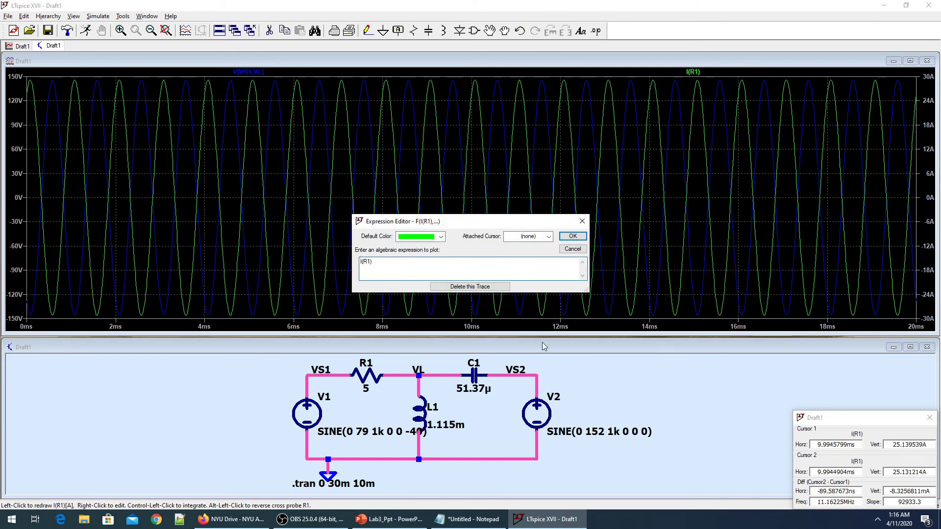
text(-)
click(573, 236)
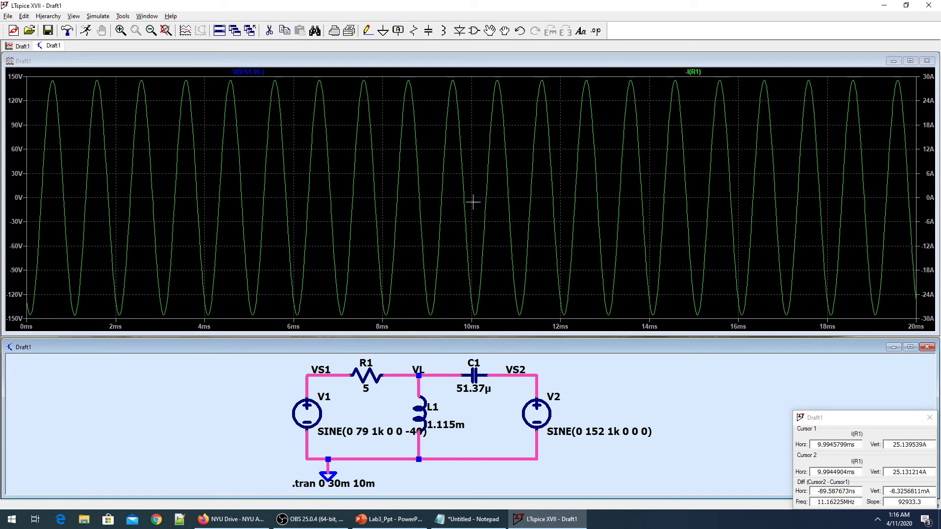
Step: Compare a peak up close, then place cursors on -I(R1) and V(VS1,VL)
drag(338, 103, 301, 77)
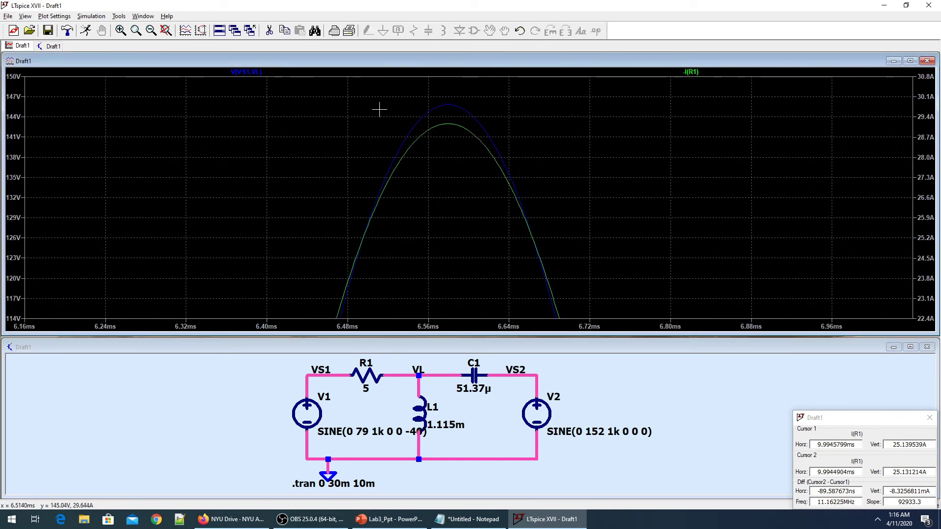
click(166, 30)
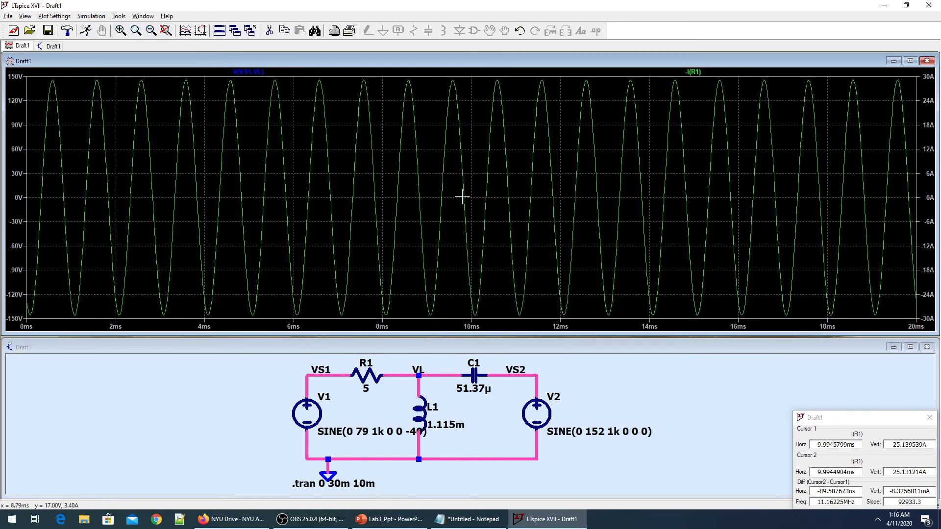
click(693, 72)
click(255, 73)
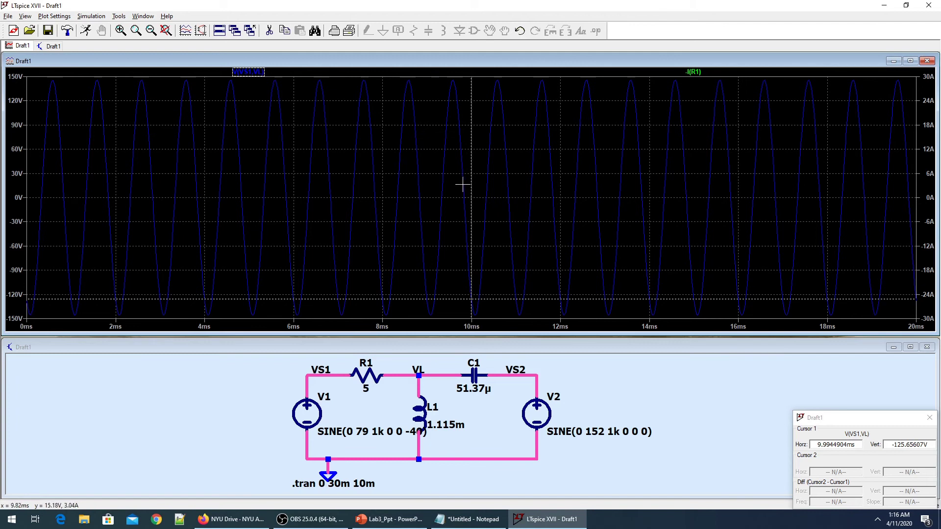
Step: Add the instantaneous power trace -I(R1)*(V(vs1)-V(vl)) to the plot
right_click(506, 190)
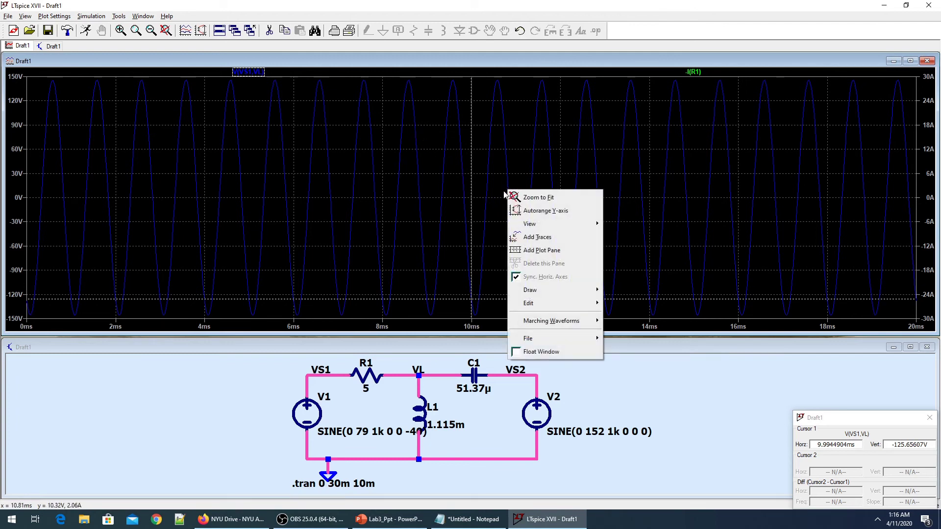
click(484, 222)
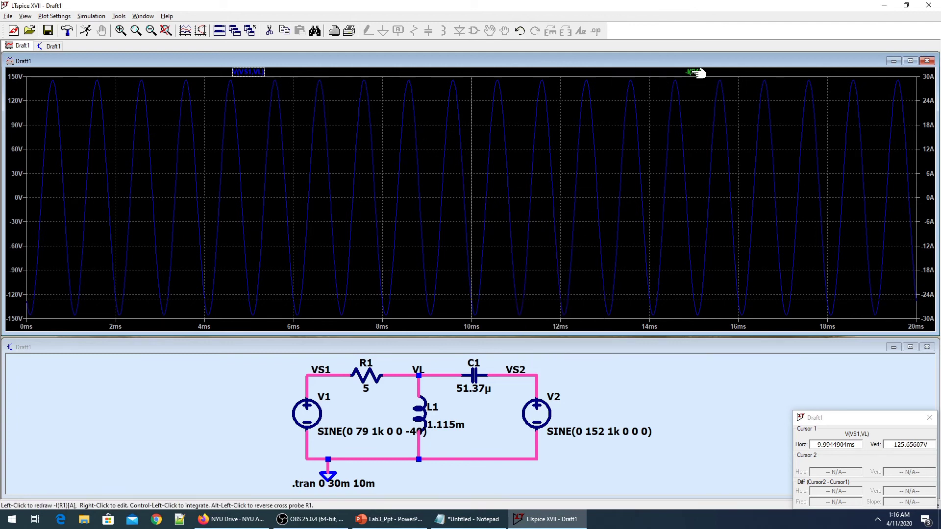
right_click(427, 136)
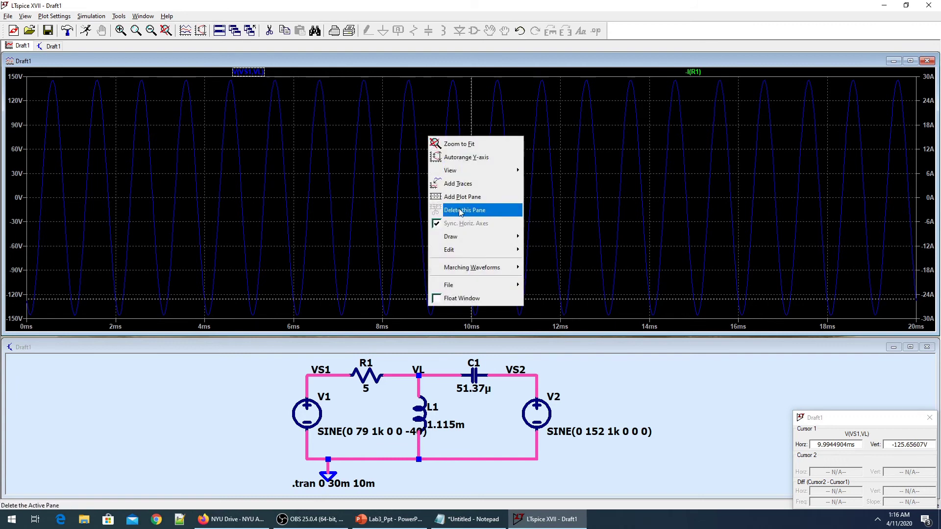
click(470, 186)
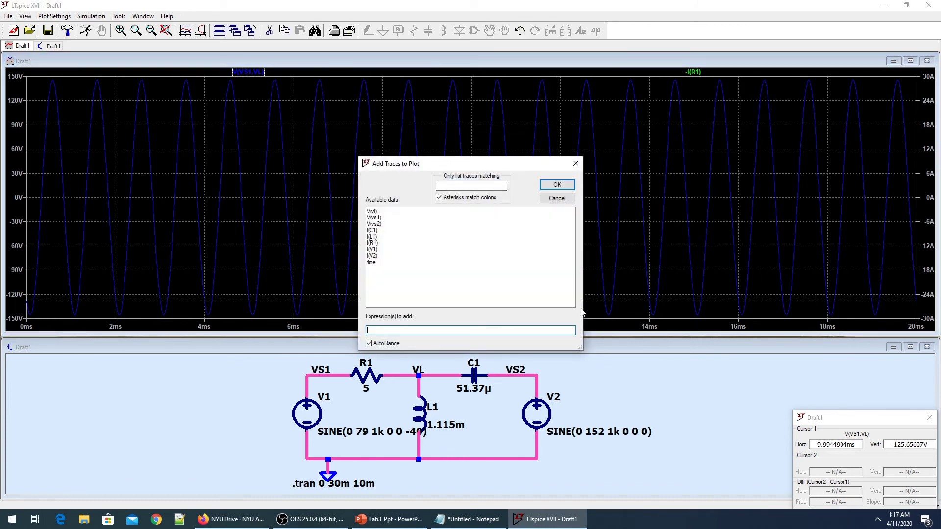
text(-I(R1)8)
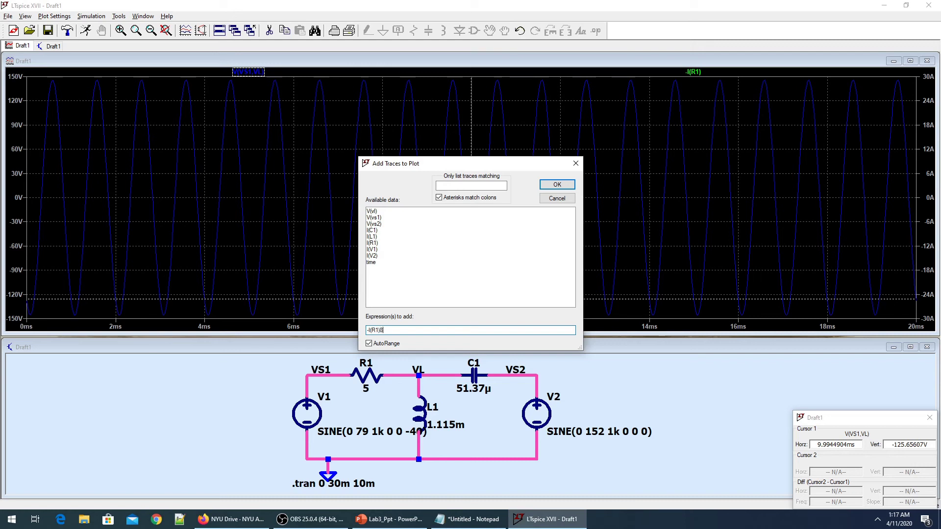
key(BackSpace)
text((V(vs1)-V(vl)
click(557, 184)
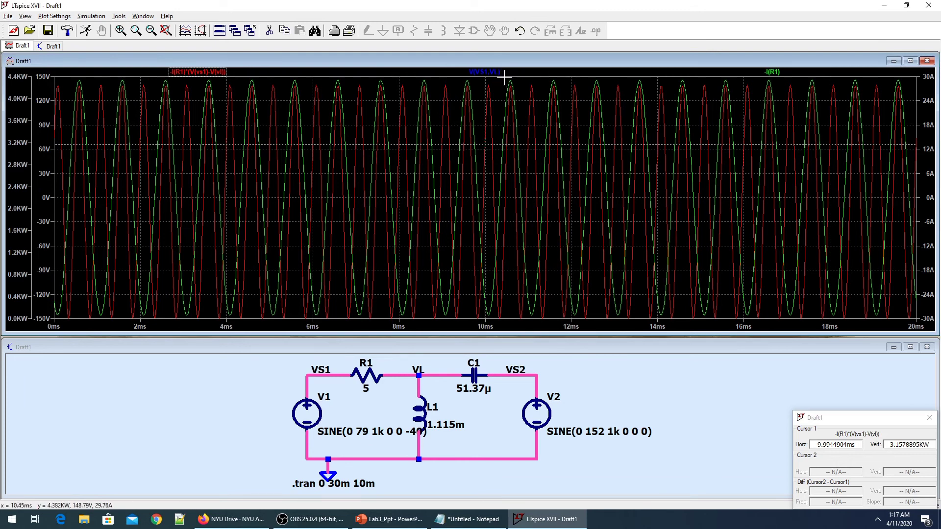
Step: Zoom to roughly 6.9–9.9 ms and put the cursors on V(VS1,VL) and -I(R1)
drag(504, 77, 595, 327)
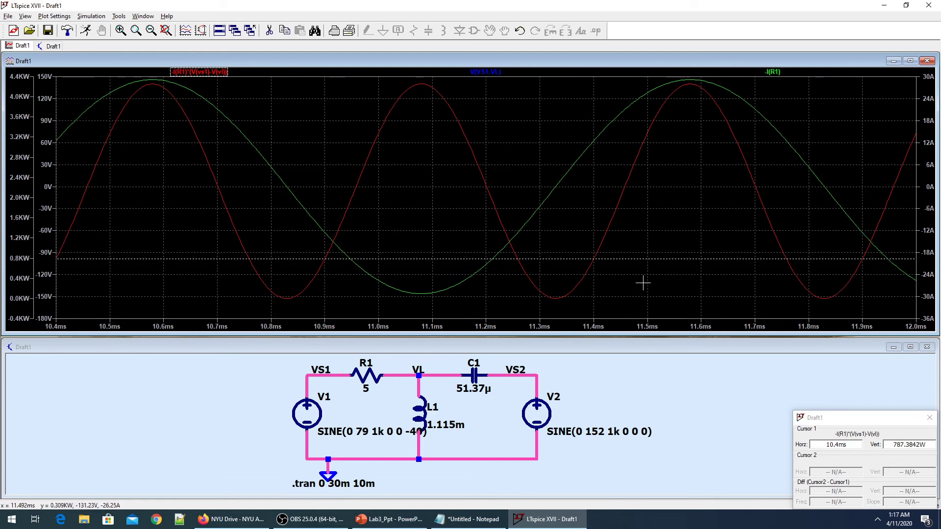
click(165, 32)
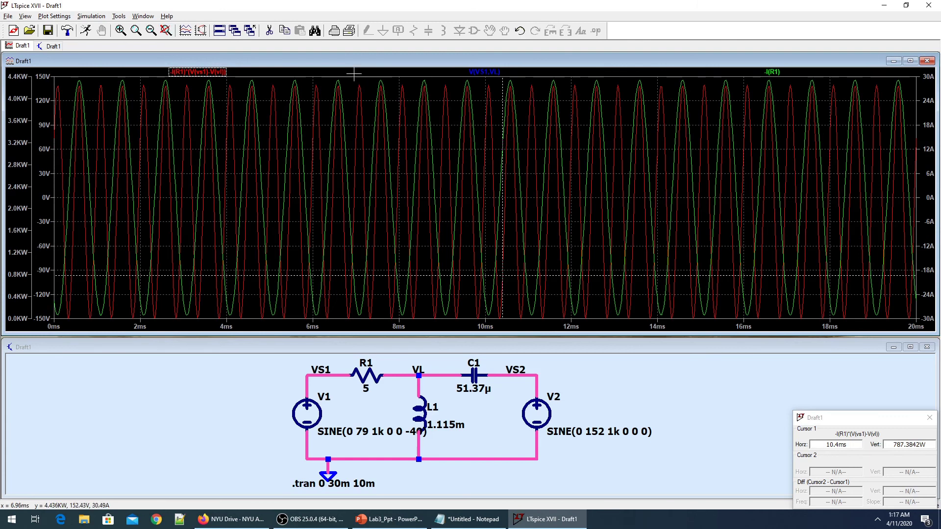
drag(354, 73, 477, 329)
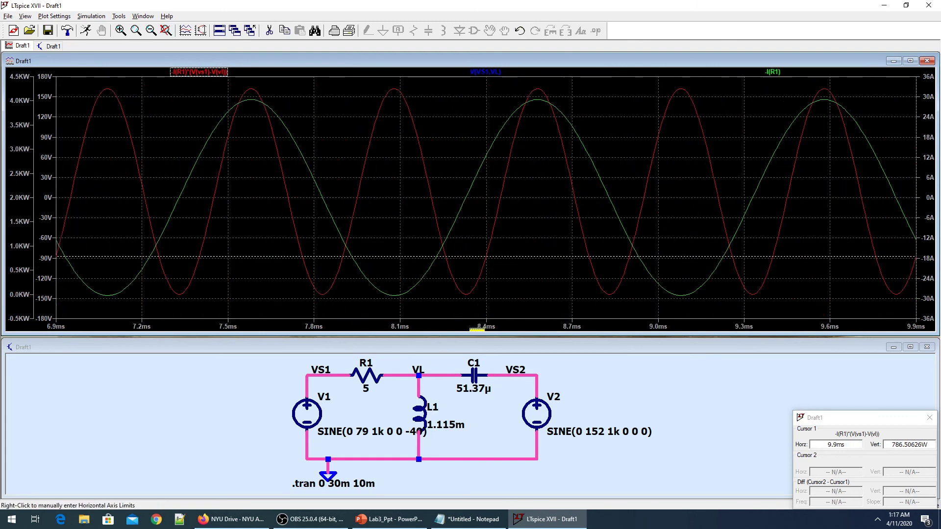
click(492, 73)
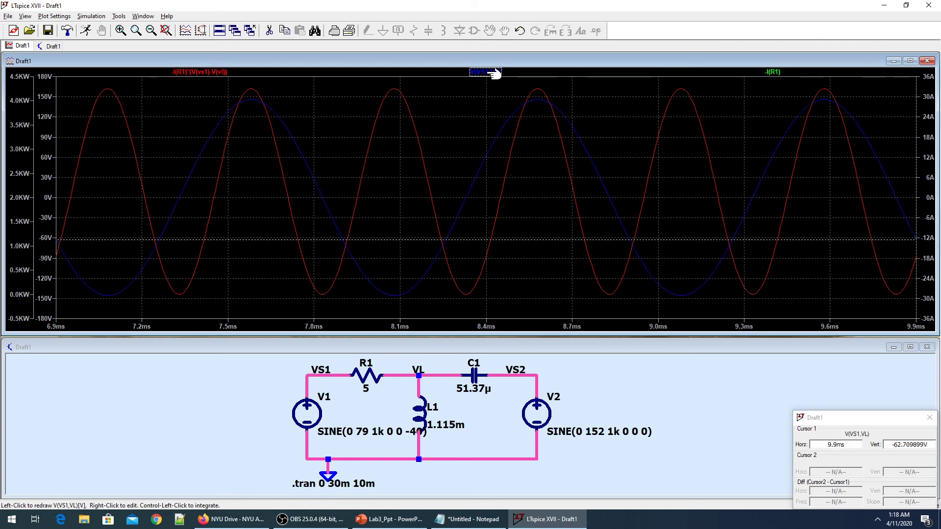
click(492, 71)
click(493, 71)
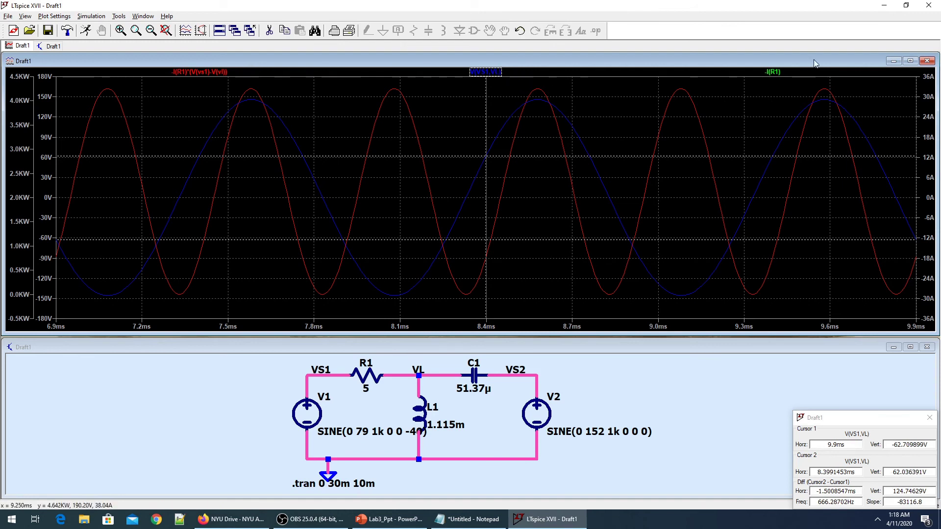
click(774, 71)
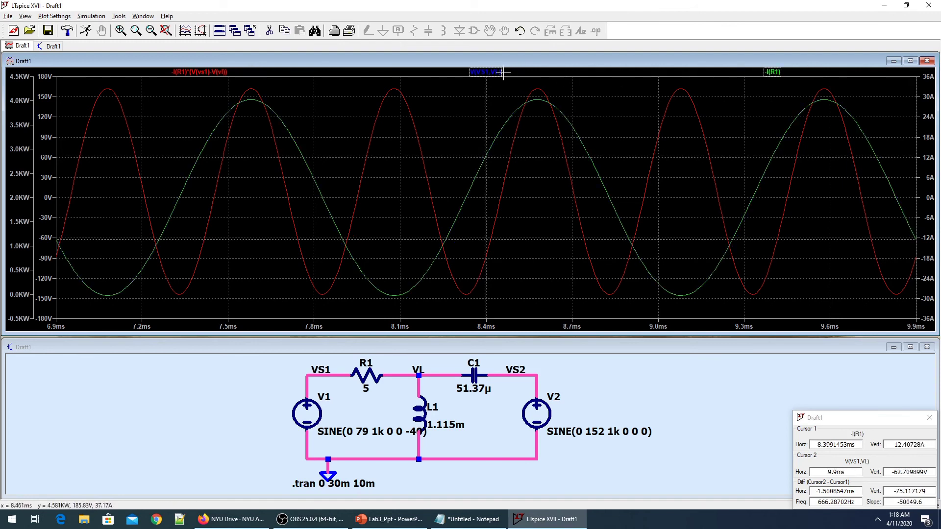
Step: Inspect the trace crossing near 8.53 ms and the 9.2–11.1 ms stretch, then restore 0–20 ms
drag(491, 91, 592, 169)
drag(329, 121, 381, 151)
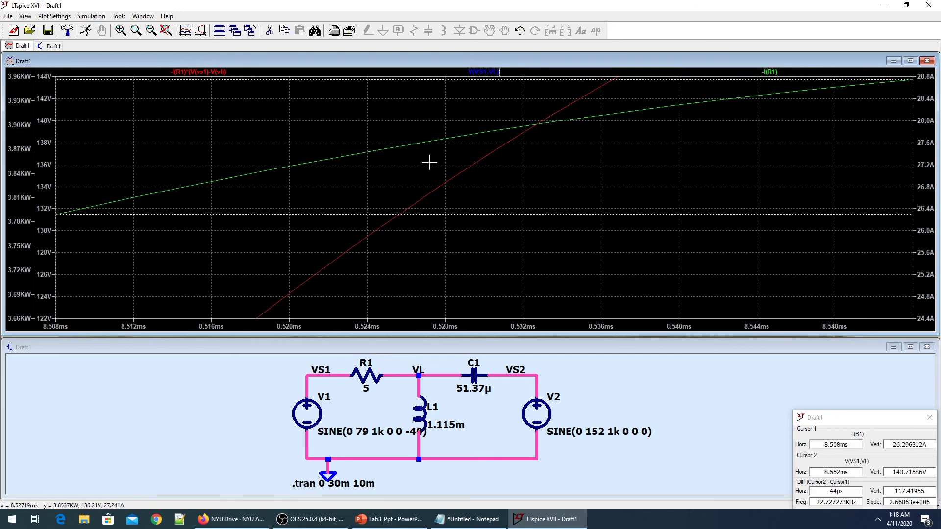
drag(475, 158, 523, 183)
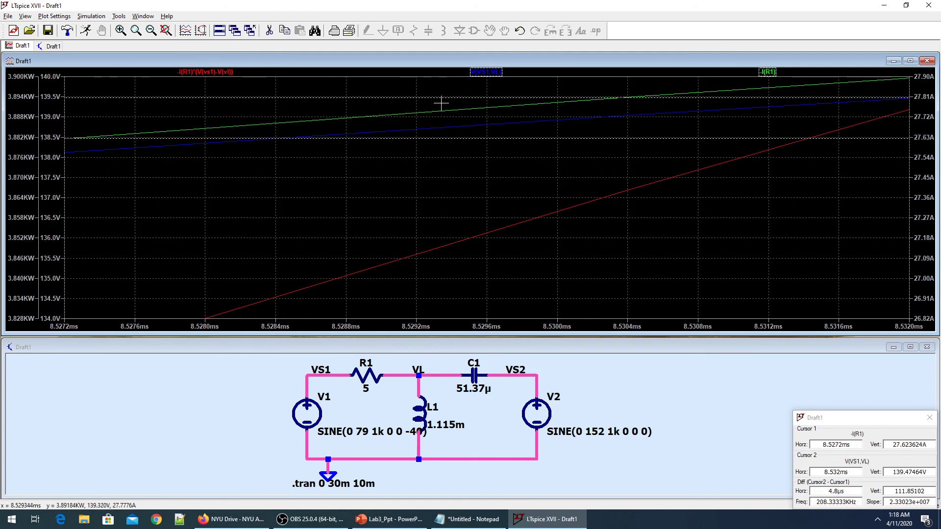
click(165, 31)
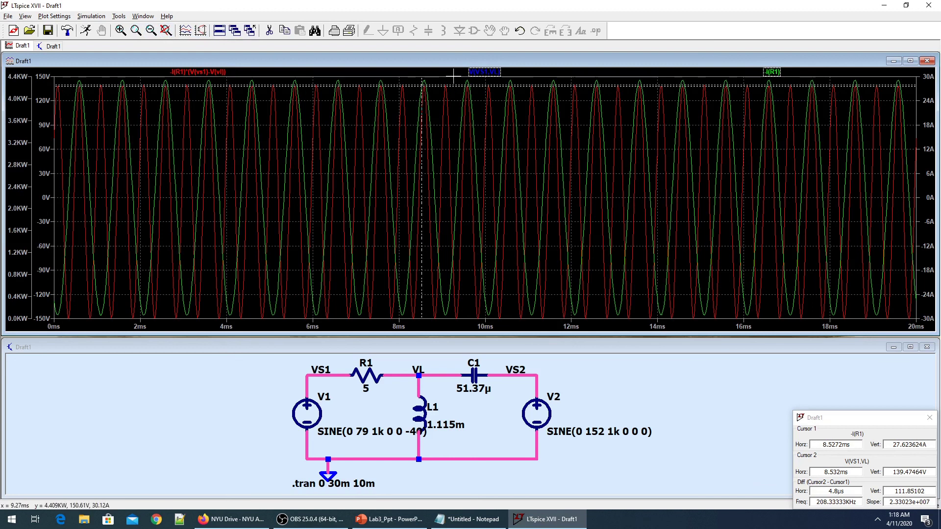
drag(452, 86, 533, 332)
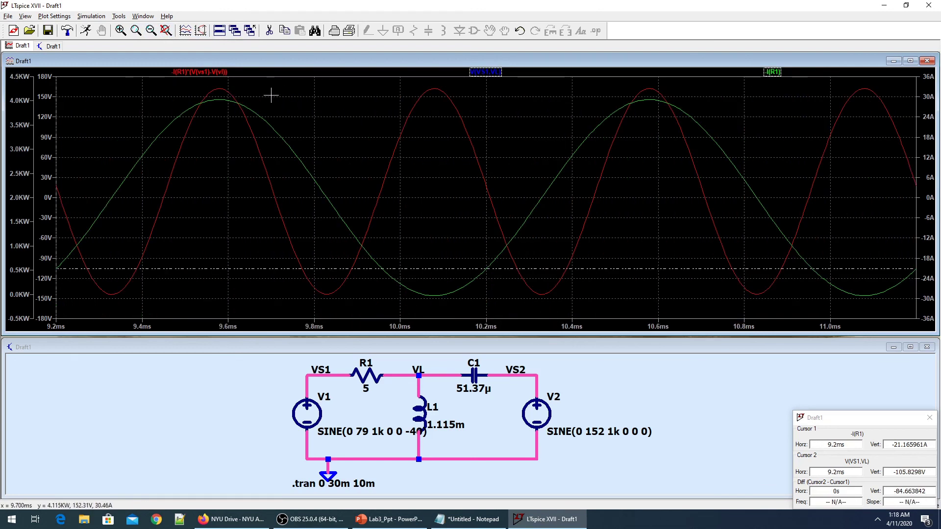
mouse_move(255, 91)
mouse_down()
mouse_move(237, 77)
mouse_move(250, 97)
mouse_up()
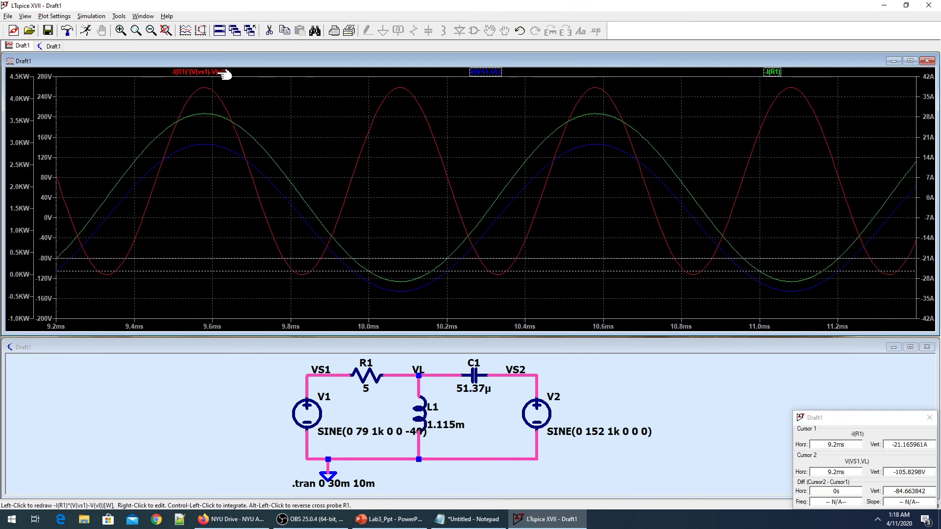
click(166, 31)
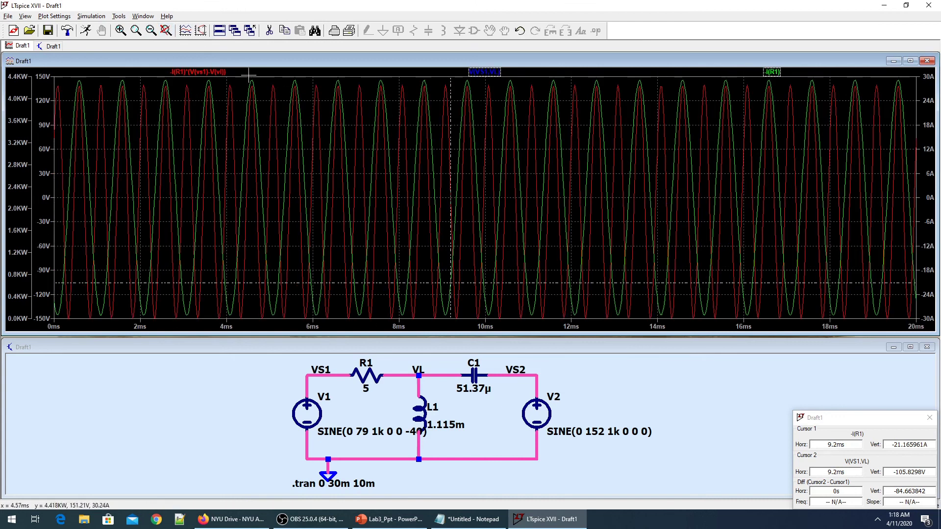
Step: Average the -I(R1)*(V(vs1)-V(vl)) power trace to 2.1267 kW, rerun, and close the cursor readout
ctrl+click(220, 74)
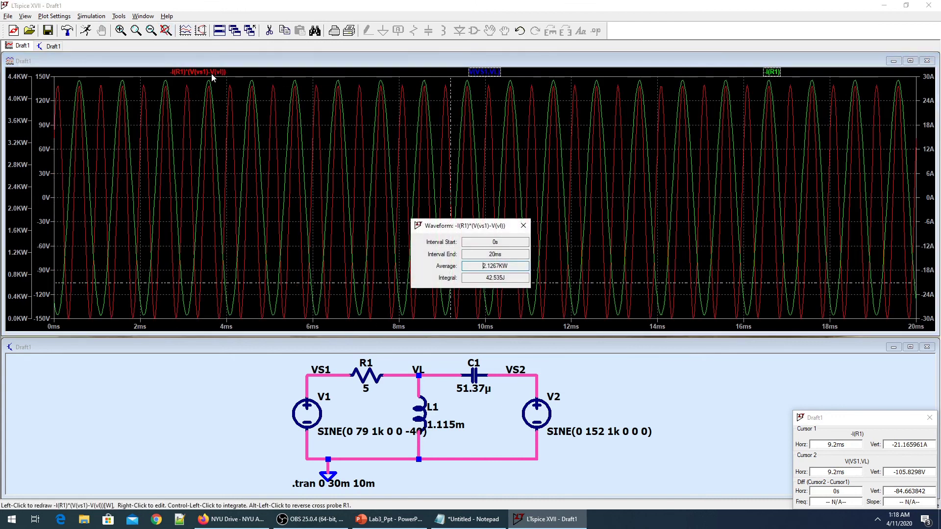
click(523, 226)
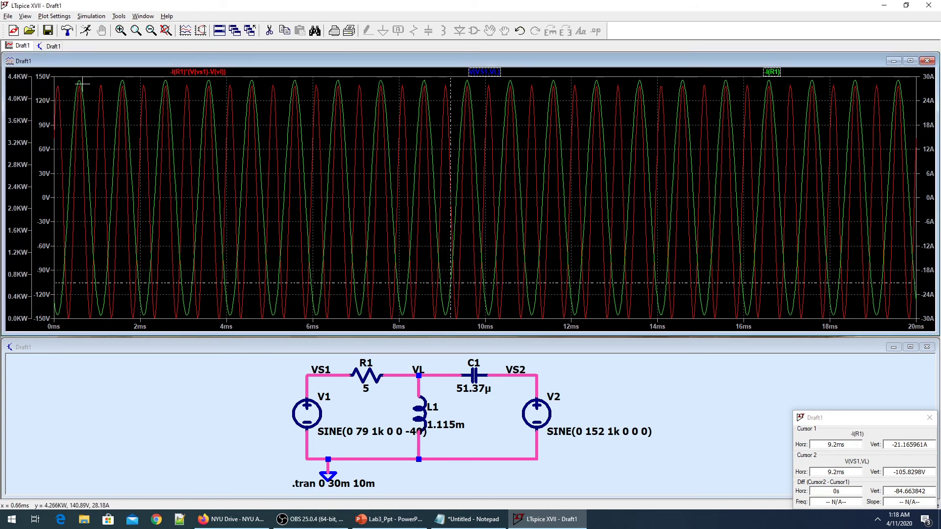
drag(92, 92, 63, 82)
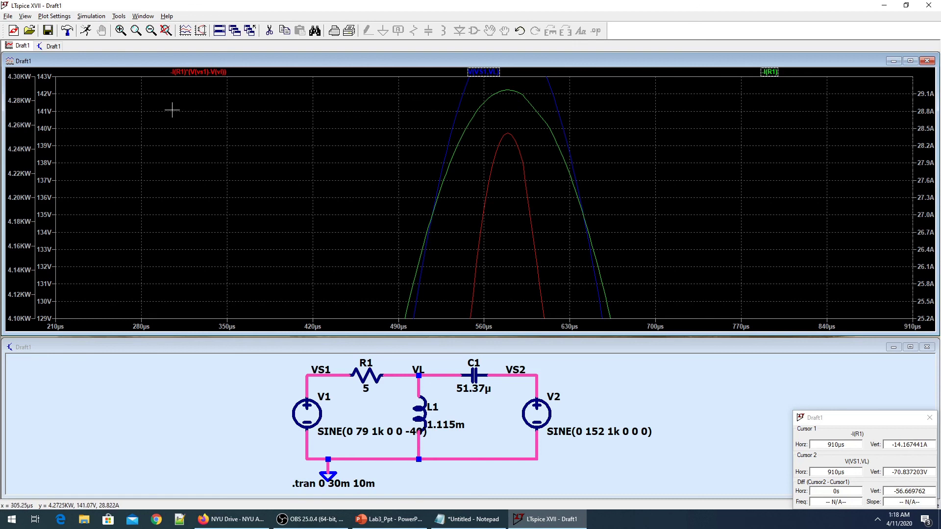
click(86, 30)
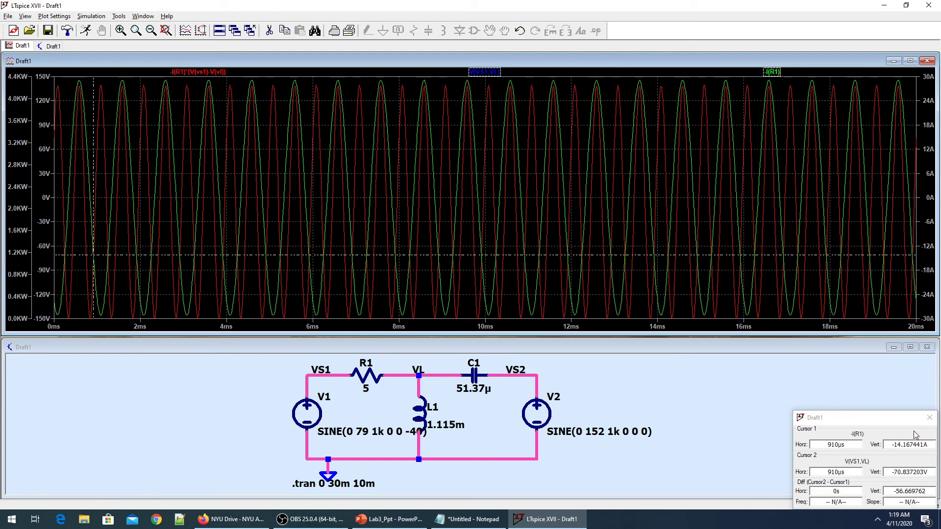
click(928, 417)
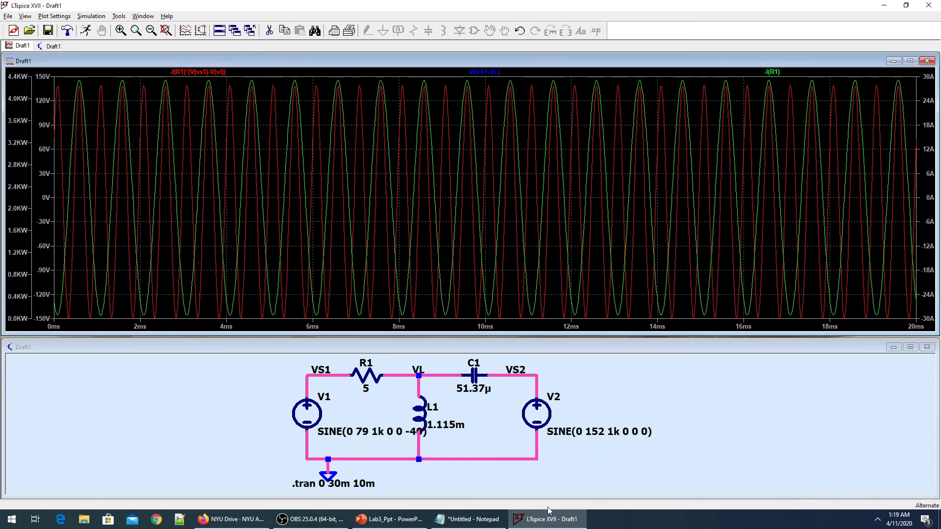